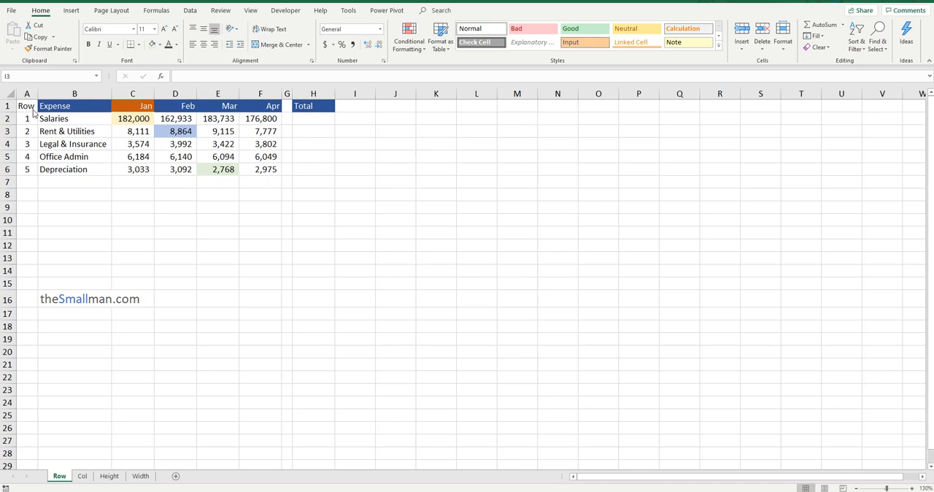
Examine the expense table's row numbers, expense names, monthly figures and the empty cell under the Total heading
{"action": "left_click_drag", "start_coordinate": [27, 118], "coordinate": [27, 169]}
{"action": "left_click_drag", "start_coordinate": [89, 121], "coordinate": [89, 172]}
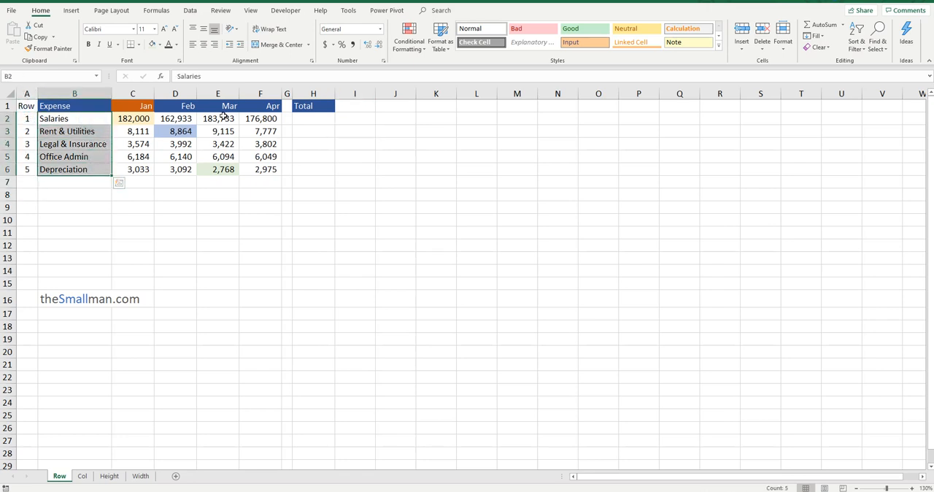
{"action": "left_click", "coordinate": [142, 107]}
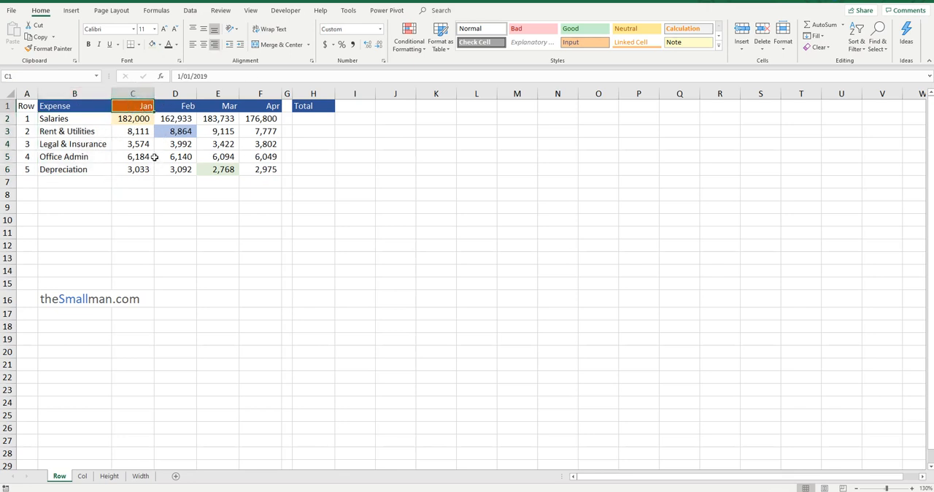
{"action": "left_click", "coordinate": [146, 118]}
{"action": "left_click", "coordinate": [139, 131]}
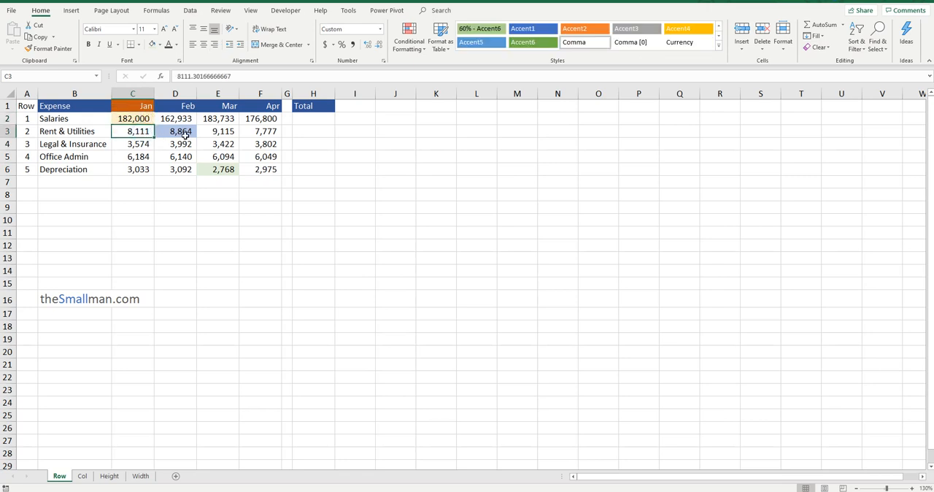
{"action": "left_click", "coordinate": [186, 136]}
{"action": "left_click", "coordinate": [218, 132]}
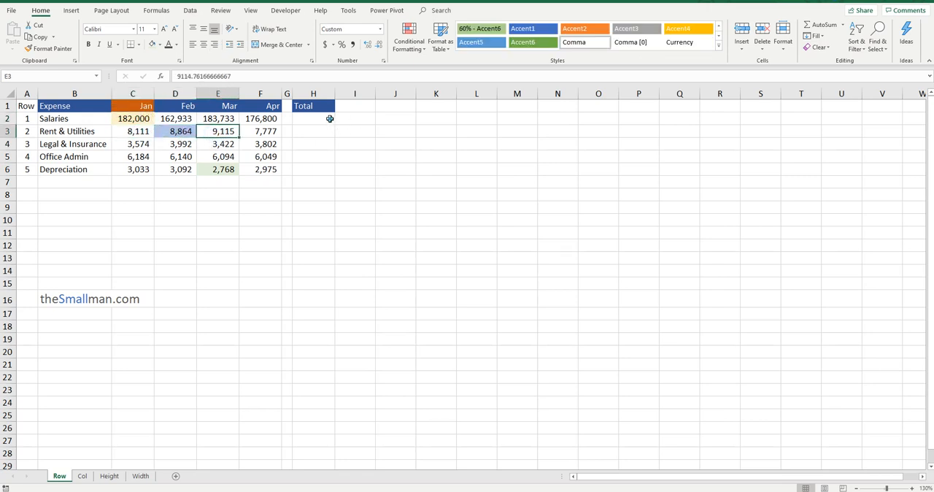
{"action": "left_click", "coordinate": [330, 118]}
Enter the syntax note "OFFFSET(REF, ROWS, COLS, [HEIGHT], [WIDTH])" in cell B9 below the expense table
{"action": "left_click", "coordinate": [144, 202]}
{"action": "left_click", "coordinate": [102, 208]}
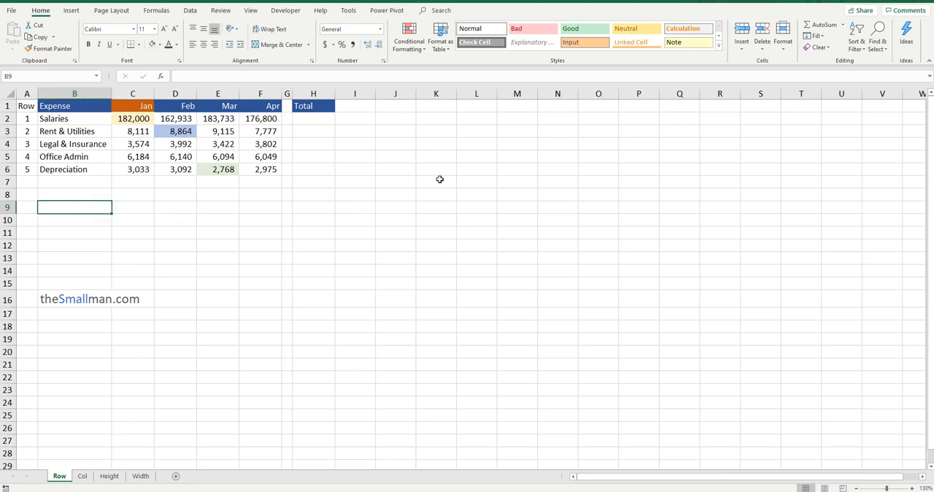
{"action": "type", "text": "o"}
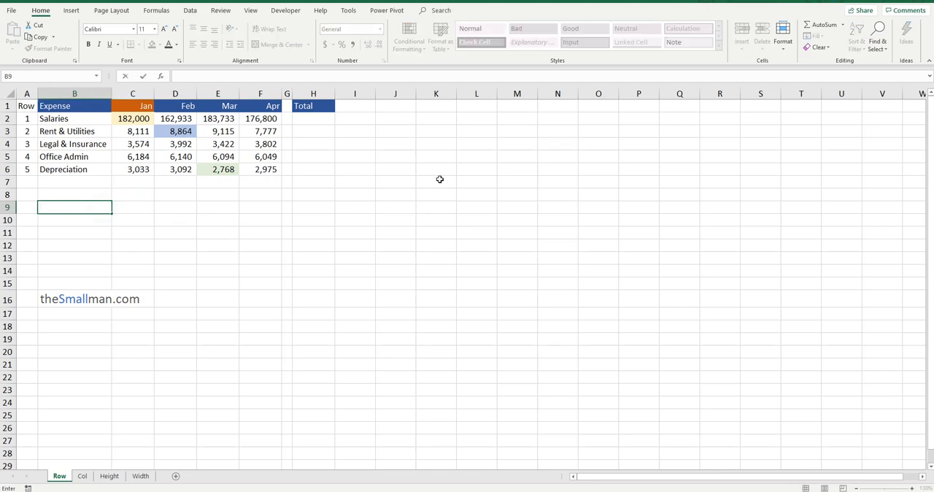
{"action": "type", "text": "OFFFSET(REF"}
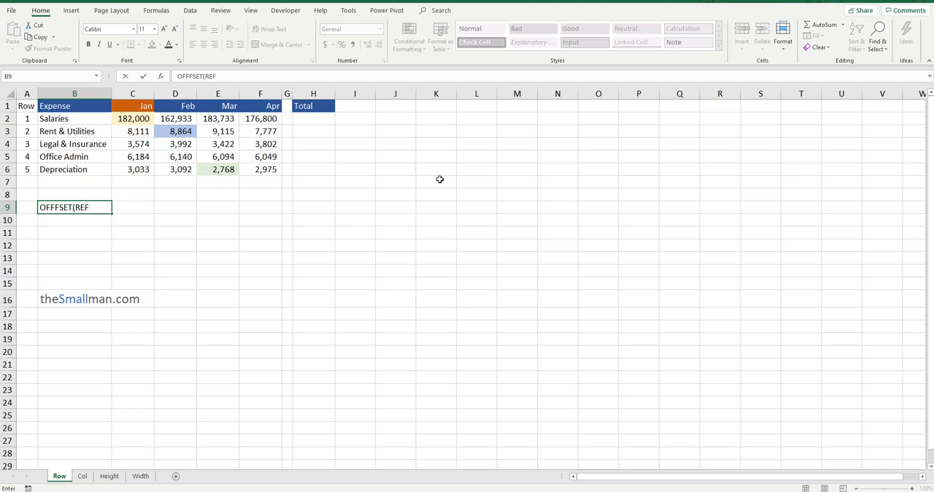
{"action": "type", "text": ", ROW"}
{"action": "type", "text": "S, COLS,"}
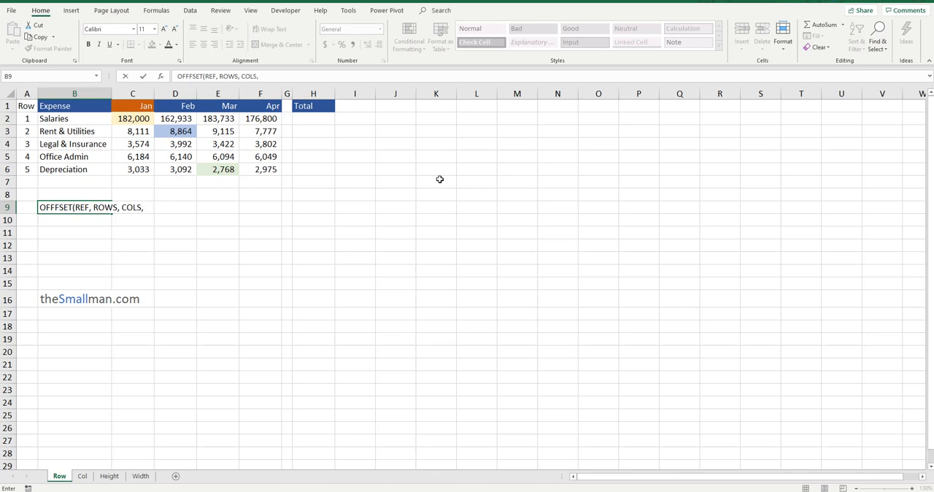
{"action": "type", "text": "[HREIGHT],[WID"}
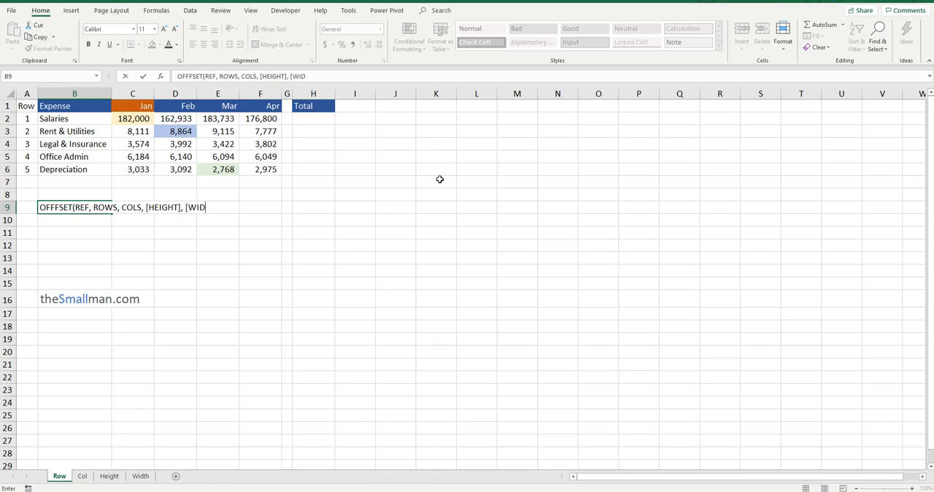
{"action": "type", "text": "TH"}
{"action": "left_click", "coordinate": [79, 208]}
{"action": "left_click", "coordinate": [104, 207]}
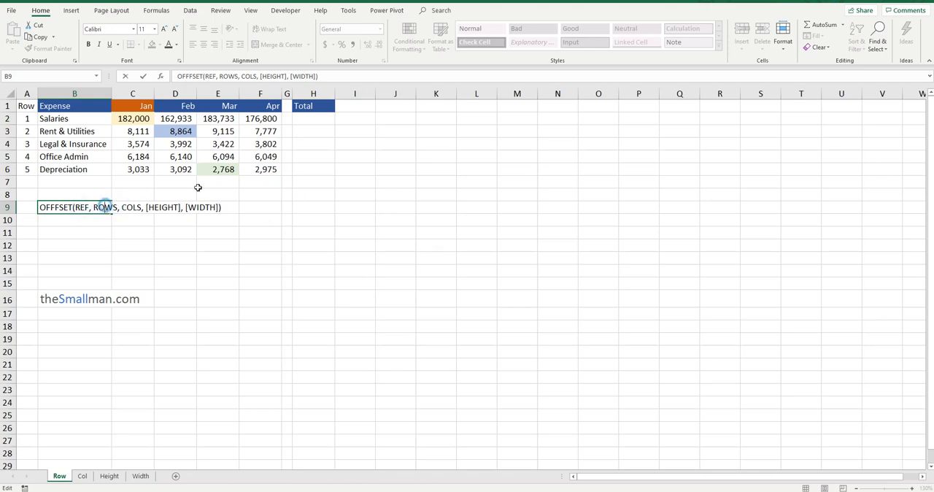
{"action": "left_click", "coordinate": [317, 116]}
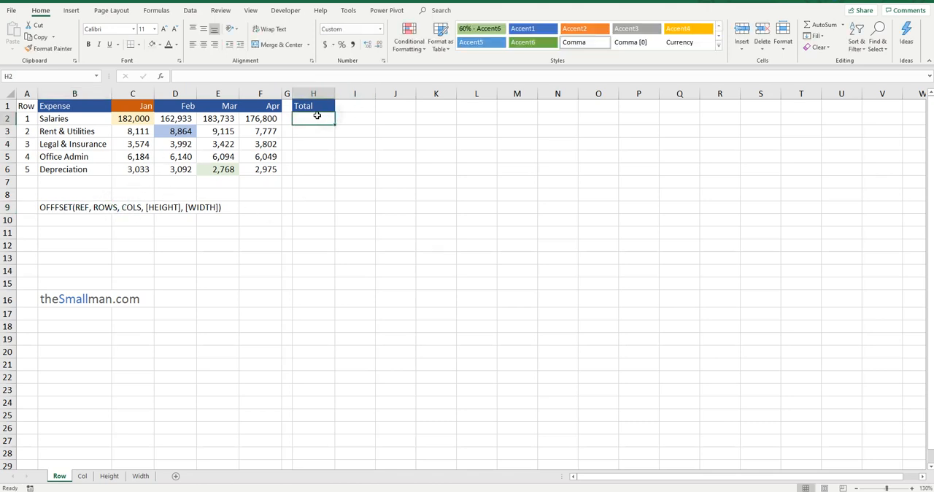
Enter the formula =OFFSET(C1,1,0) in cell H2 under Total, using the Jan heading as the reference
{"action": "left_click", "coordinate": [145, 106]}
{"action": "left_click", "coordinate": [143, 119]}
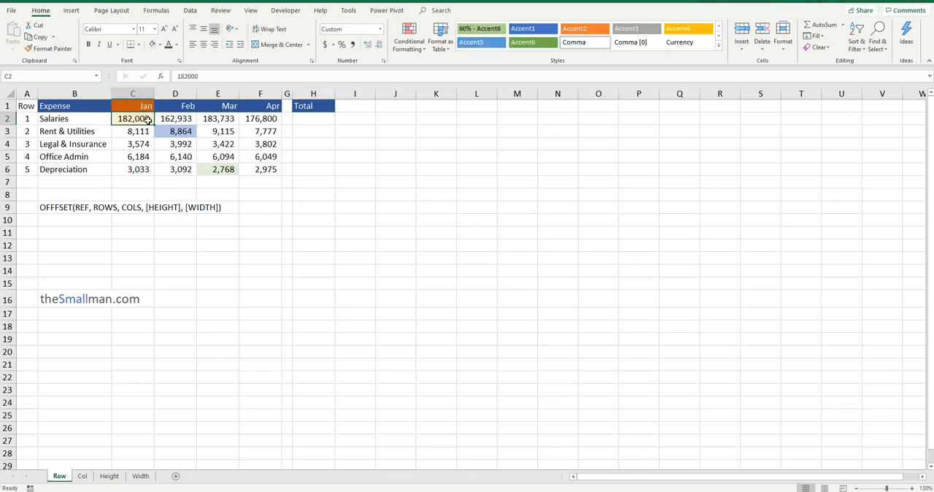
{"action": "left_click", "coordinate": [326, 120]}
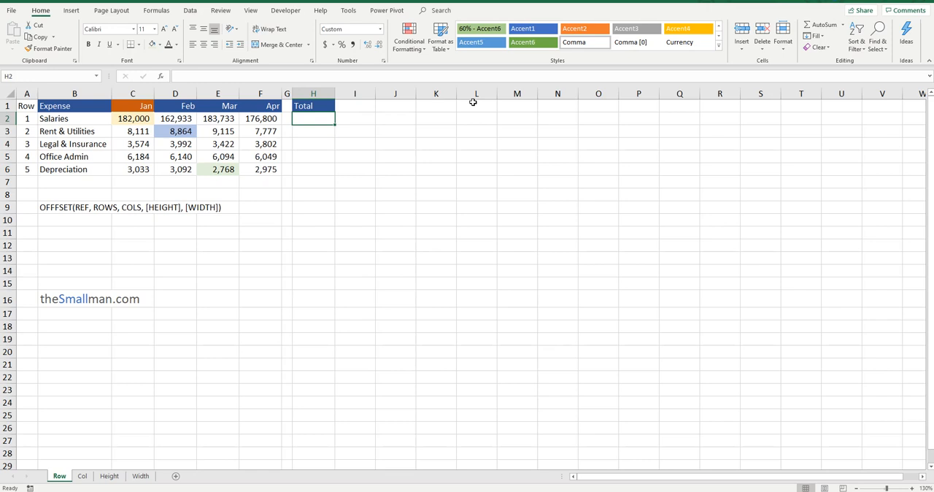
{"action": "type", "text": "="}
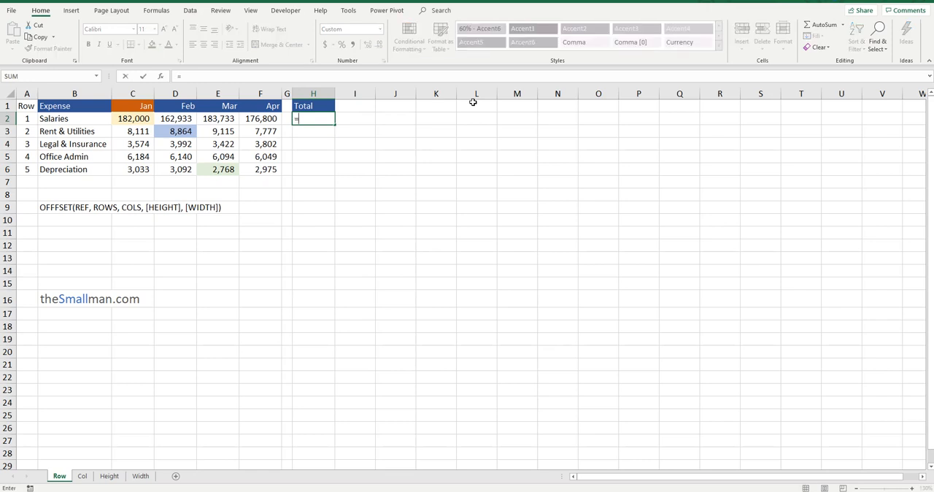
{"action": "type", "text": "OFFSE"}
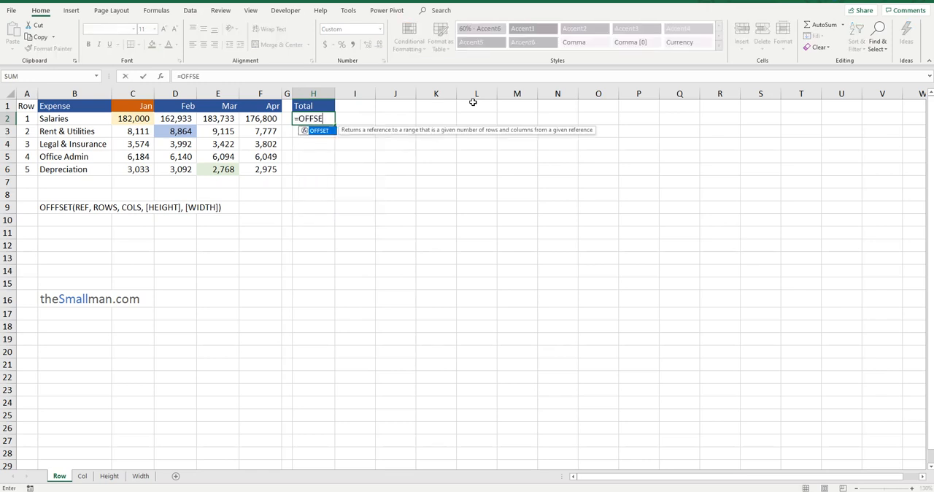
{"action": "type", "text": "T("}
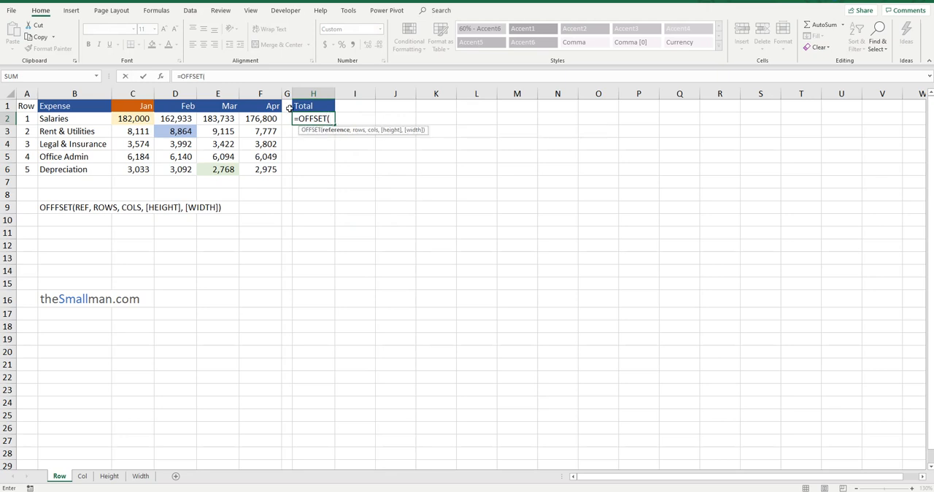
{"action": "left_click", "coordinate": [135, 108]}
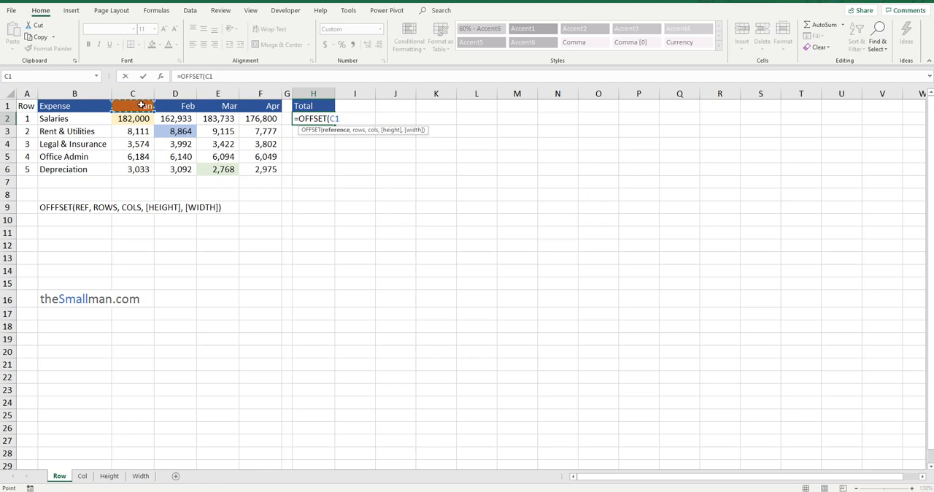
{"action": "type", "text": ","}
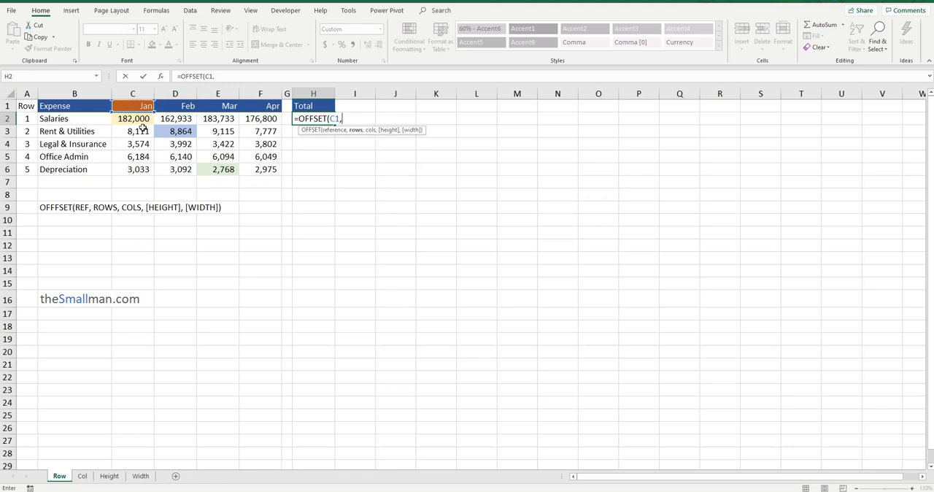
{"action": "type", "text": "1,"}
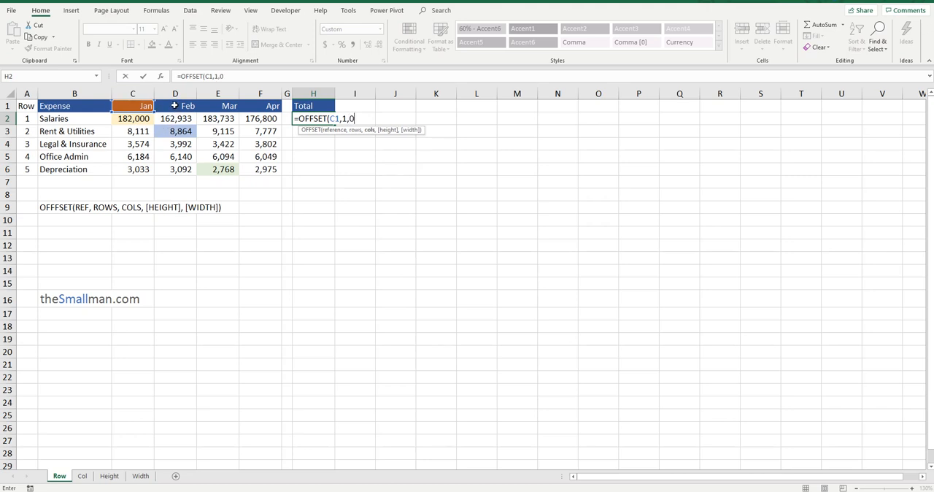
{"action": "type", "text": "0)"}
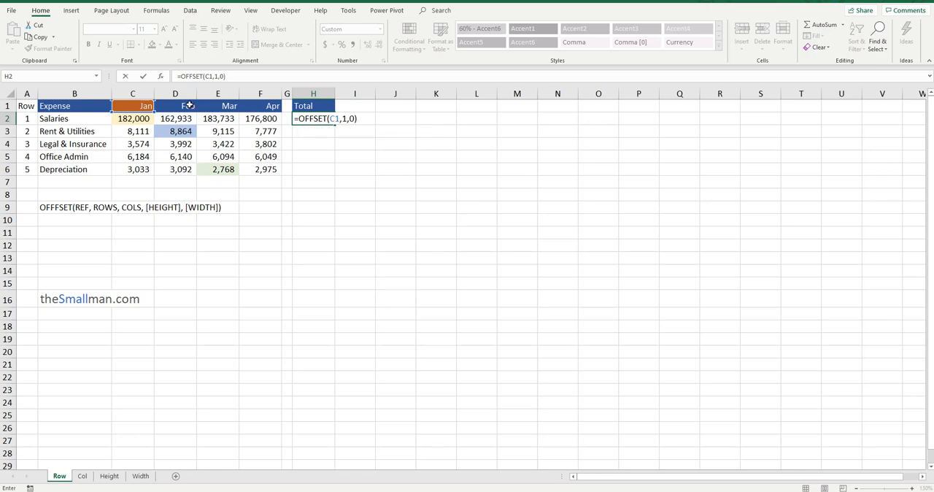
{"action": "key", "text": "Return"}
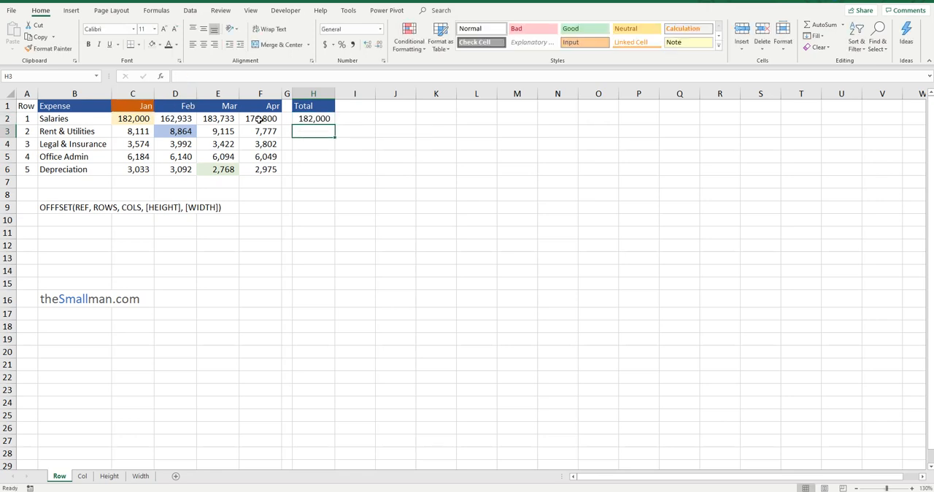
Change the rows argument of the OFFSET formula in H2 to 2, giving =OFFSET(C1,2,0)
{"action": "left_click", "coordinate": [315, 121]}
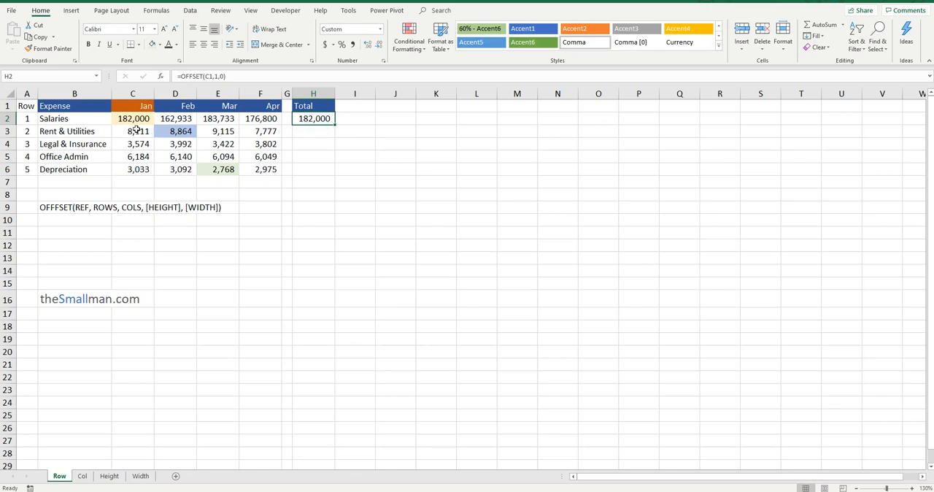
{"action": "left_click", "coordinate": [139, 132]}
{"action": "left_click", "coordinate": [318, 121]}
{"action": "left_click", "coordinate": [216, 75]}
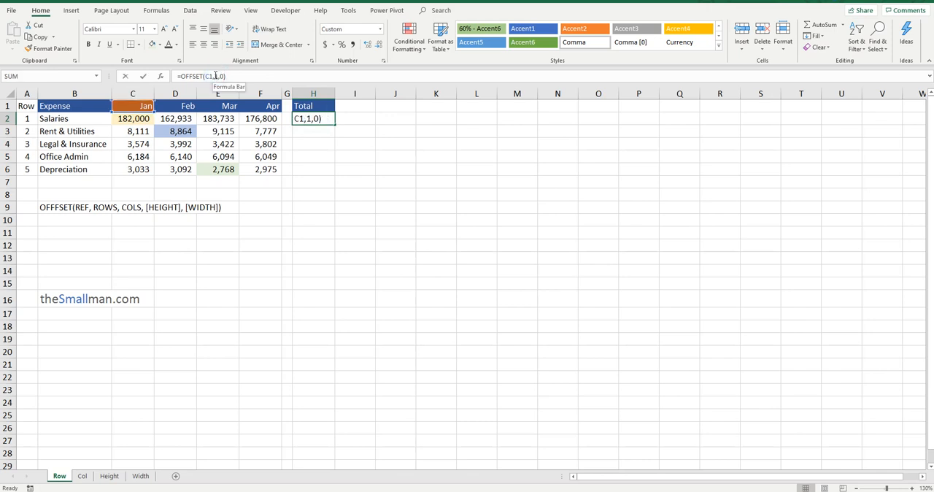
{"action": "left_click", "coordinate": [216, 76]}
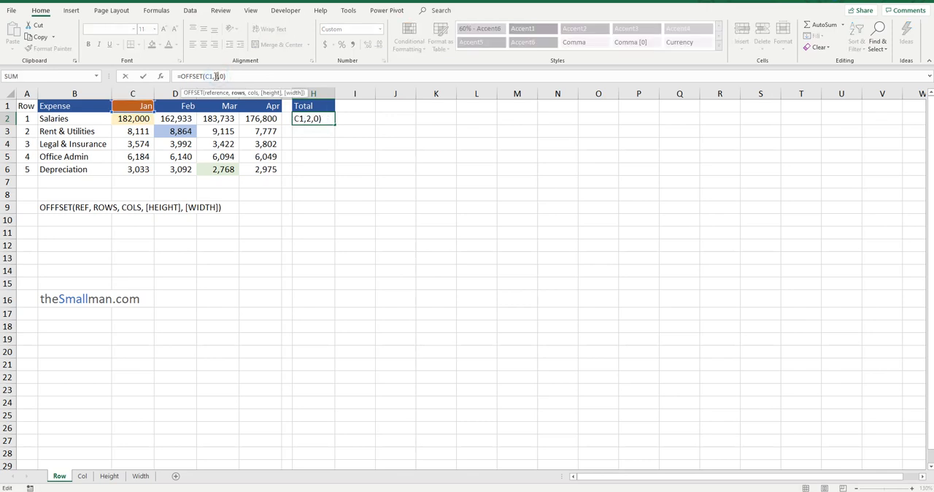
{"action": "key", "text": "Return"}
{"action": "left_click", "coordinate": [314, 121]}
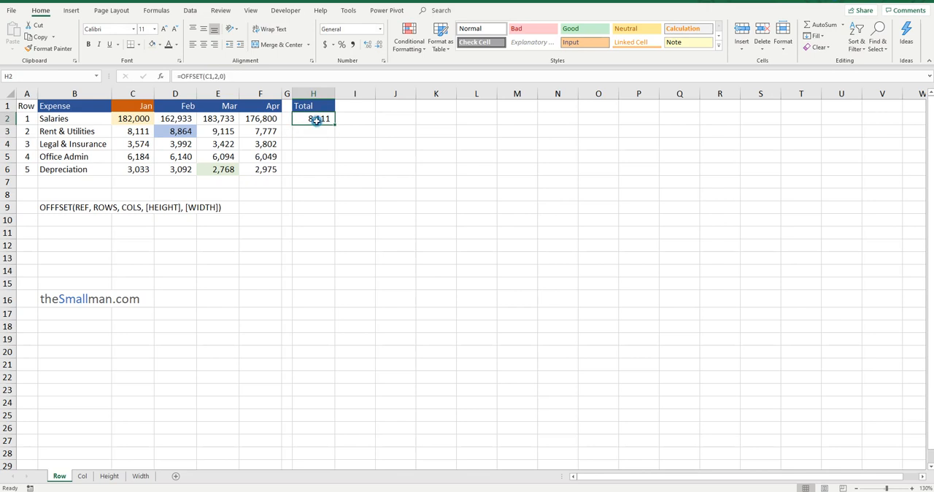
Set the cols argument of the OFFSET formula in H2 to 1 so it points at February's Rent & Utilities
{"action": "left_click", "coordinate": [177, 131]}
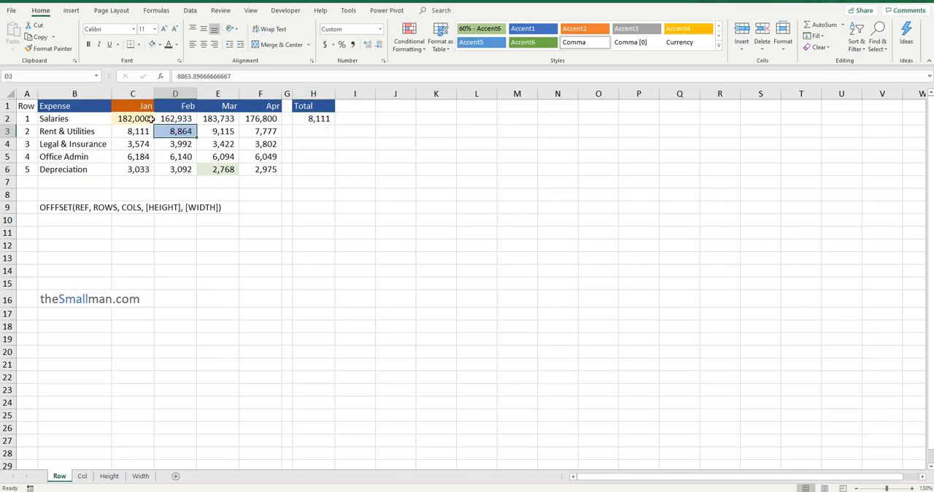
{"action": "left_click", "coordinate": [141, 93]}
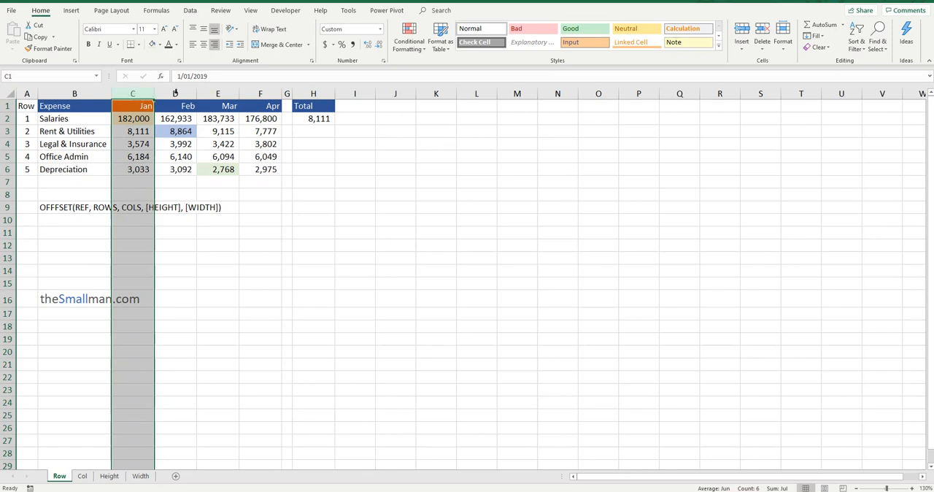
{"action": "left_click", "coordinate": [314, 118]}
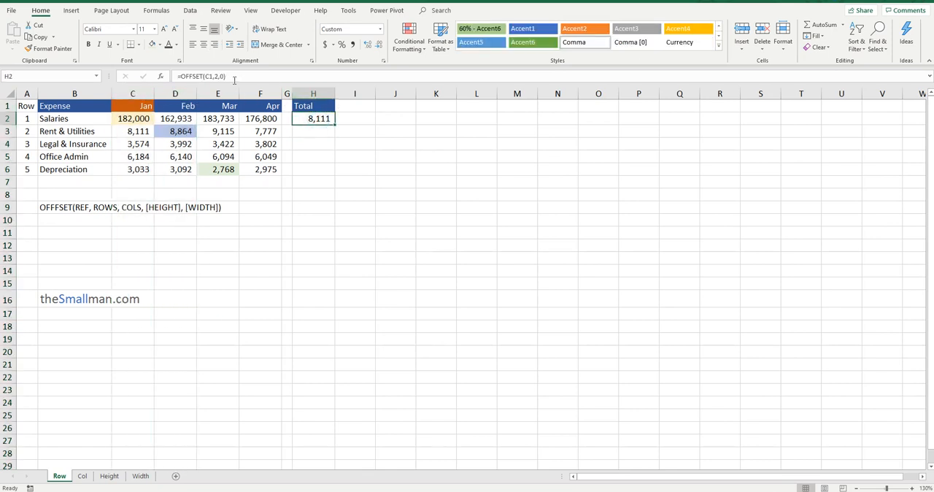
{"action": "left_click", "coordinate": [225, 75]}
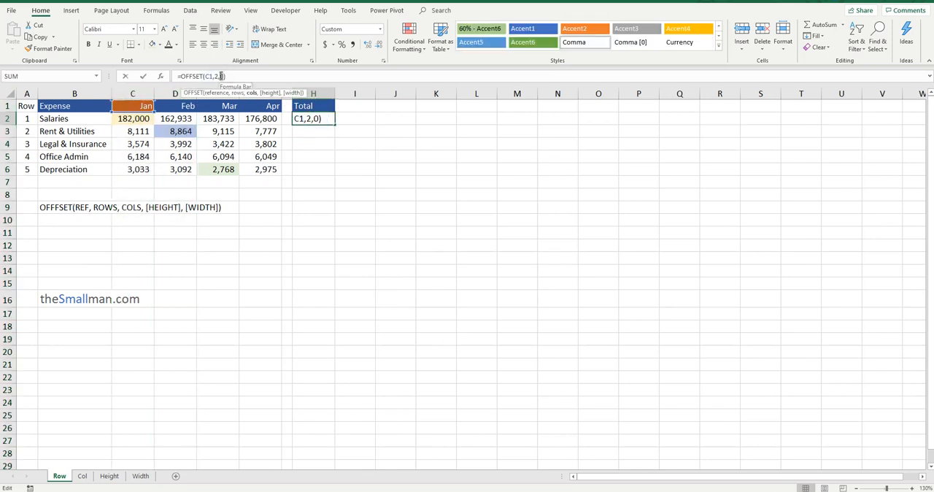
{"action": "type", "text": "1"}
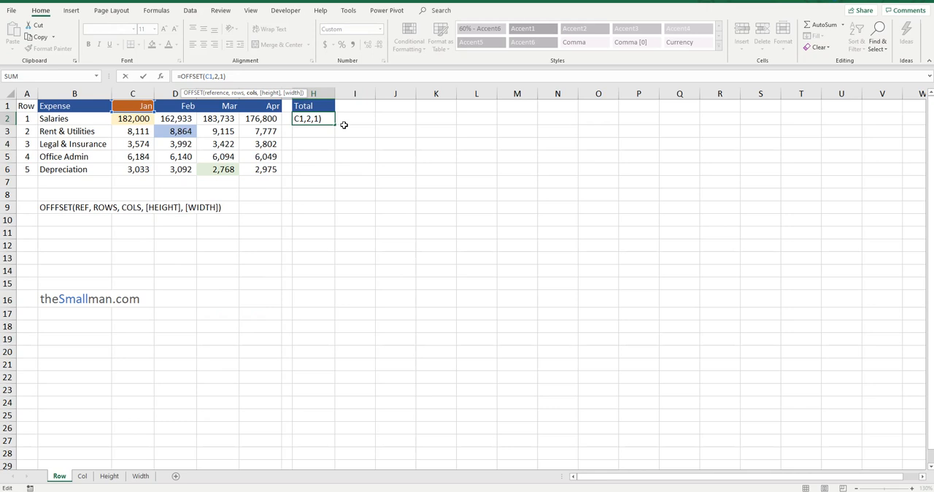
{"action": "key", "text": "Return"}
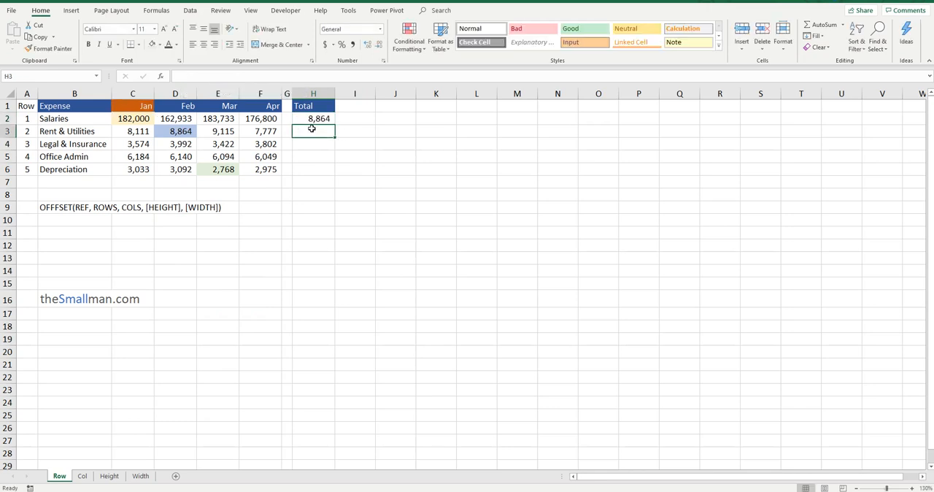
{"action": "left_click", "coordinate": [314, 120]}
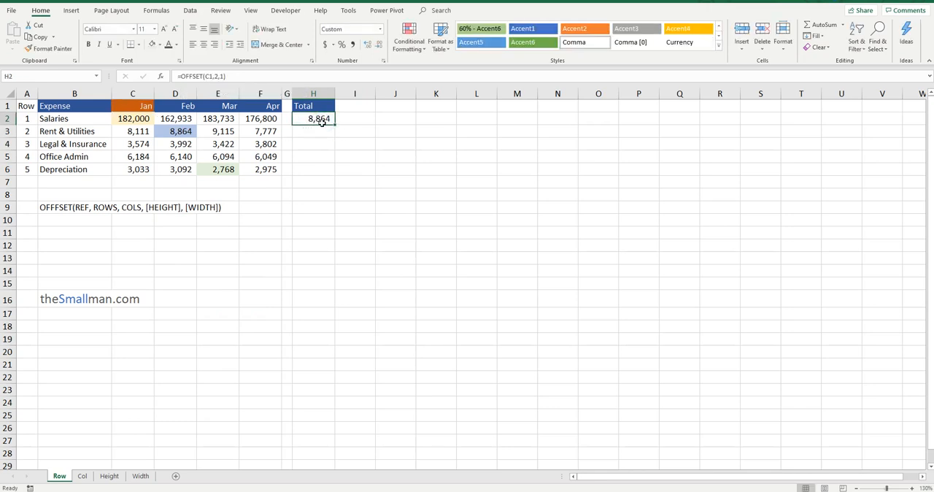
Review the reference, rows and cols arguments of the OFFSET formula in H2 without editing them
{"action": "double_click", "coordinate": [322, 119]}
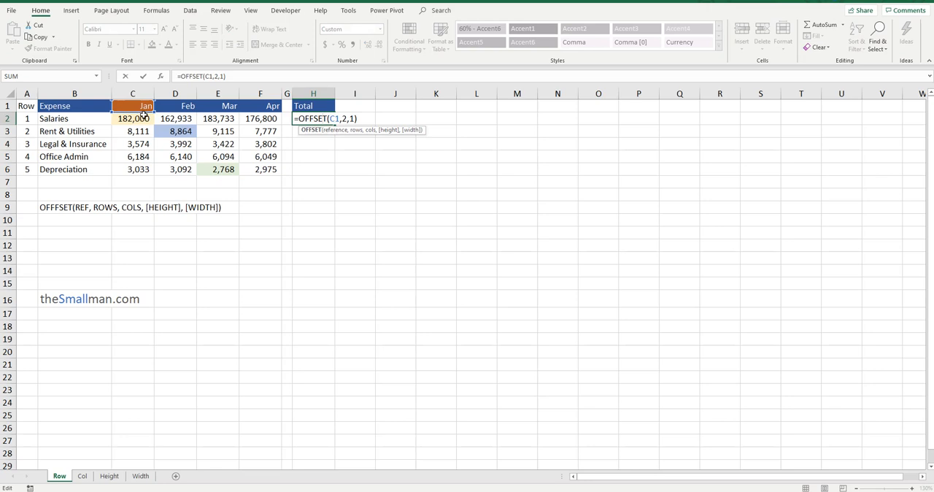
{"action": "double_click", "coordinate": [216, 76]}
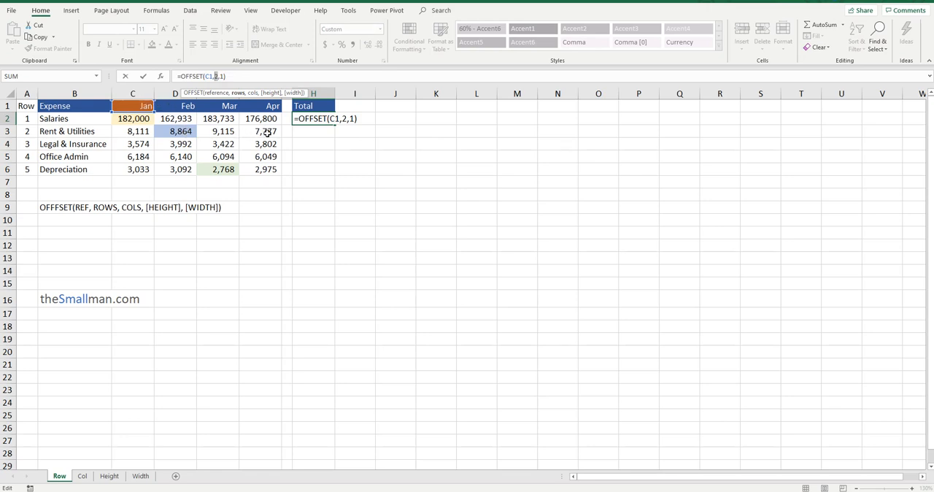
{"action": "key", "text": "Return"}
{"action": "left_click", "coordinate": [314, 119]}
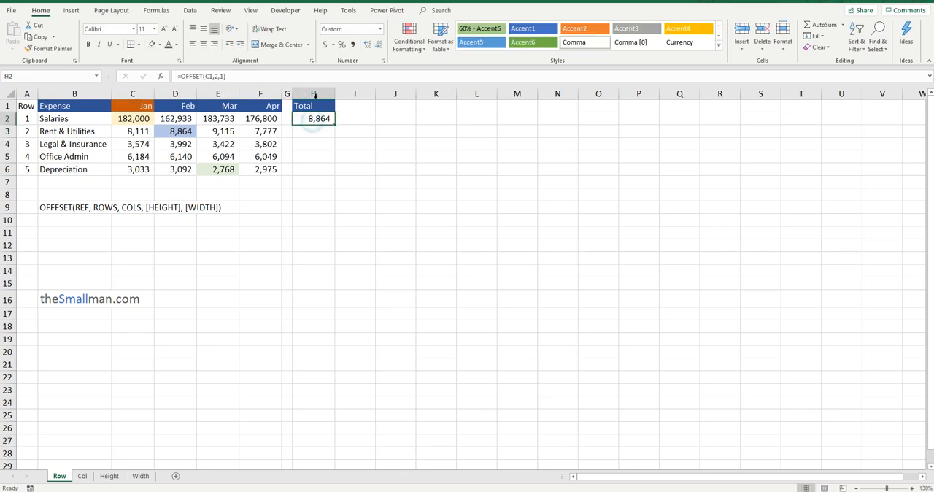
Set the cols argument of the OFFSET formula in H2 to 3 so it points at April's Rent & Utilities
{"action": "left_click", "coordinate": [223, 75]}
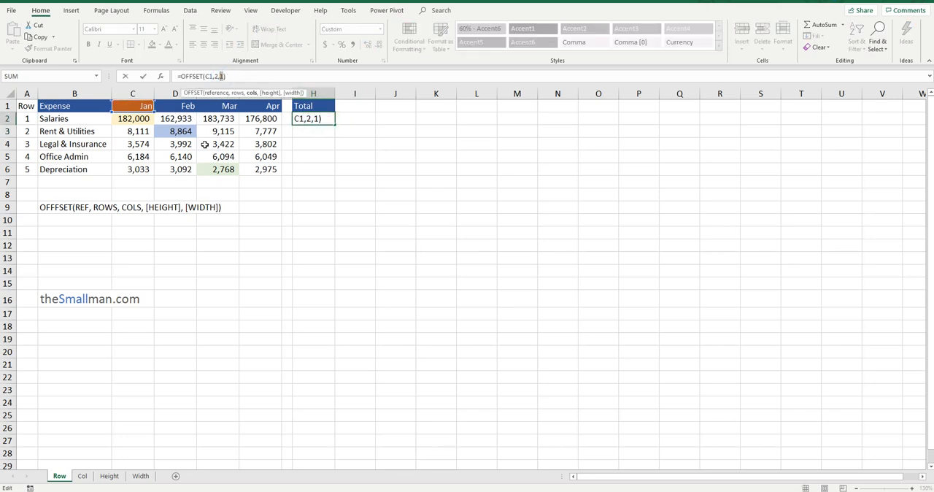
{"action": "type", "text": "3"}
{"action": "key", "text": "Return"}
{"action": "left_click", "coordinate": [322, 118]}
{"action": "left_click", "coordinate": [265, 132]}
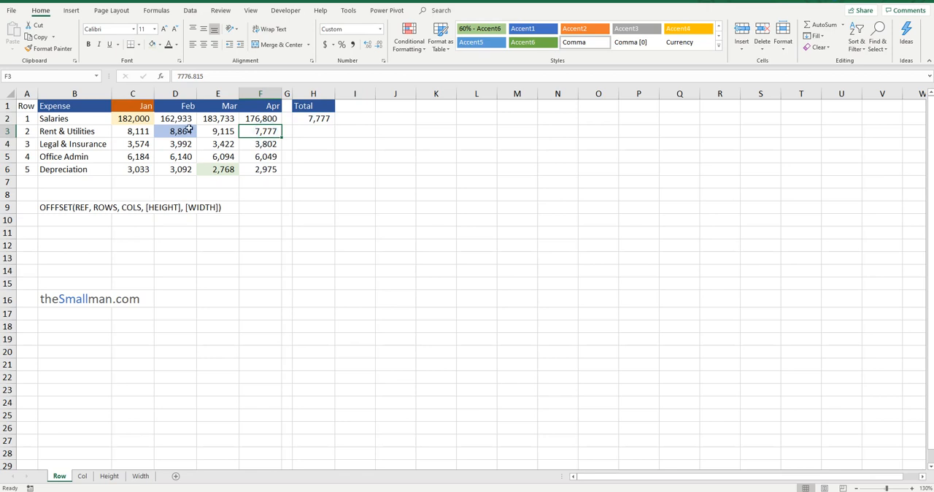
Trace the row and column offsets in the table to April's Rent & Utilities and to March's Depreciation
{"action": "left_click", "coordinate": [144, 120]}
{"action": "left_click_drag", "start_coordinate": [144, 120], "coordinate": [275, 132]}
{"action": "left_click", "coordinate": [267, 132]}
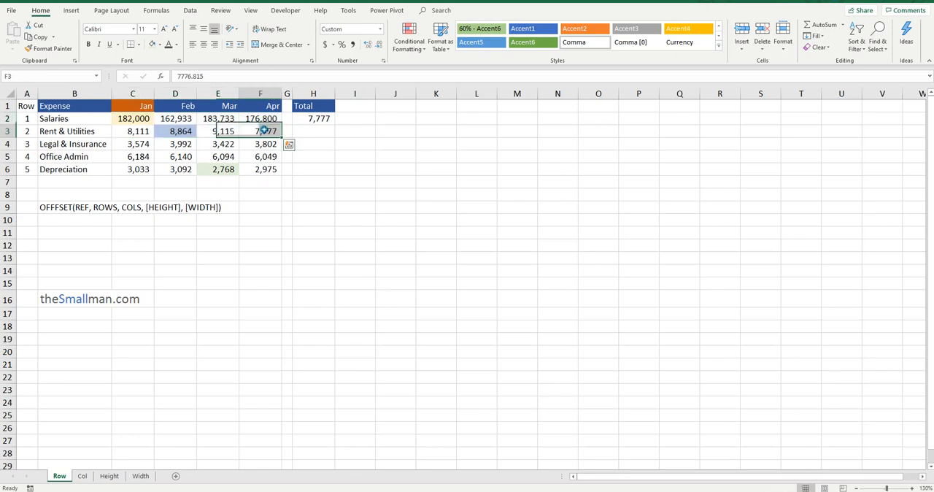
{"action": "left_click", "coordinate": [327, 122]}
{"action": "left_click", "coordinate": [217, 173]}
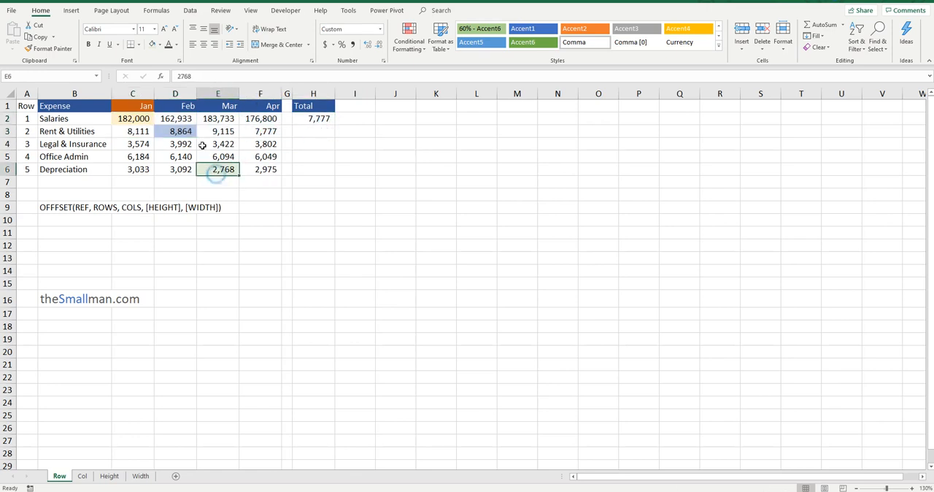
{"action": "left_click", "coordinate": [305, 119]}
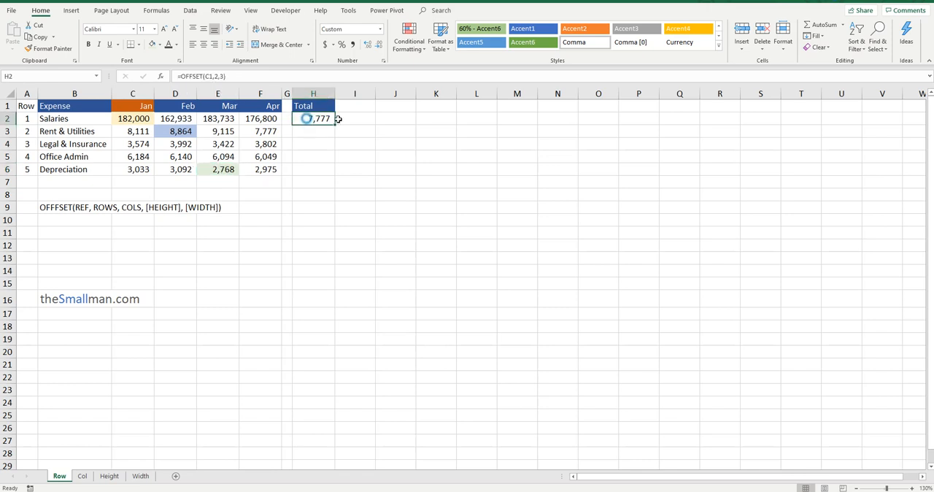
{"action": "left_click", "coordinate": [141, 120]}
{"action": "left_click_drag", "start_coordinate": [140, 120], "coordinate": [141, 170]}
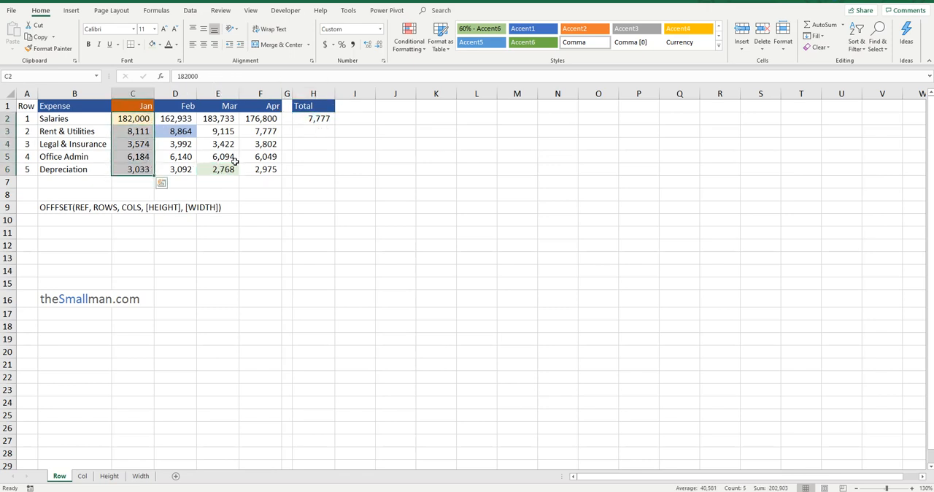
{"action": "left_click", "coordinate": [186, 170]}
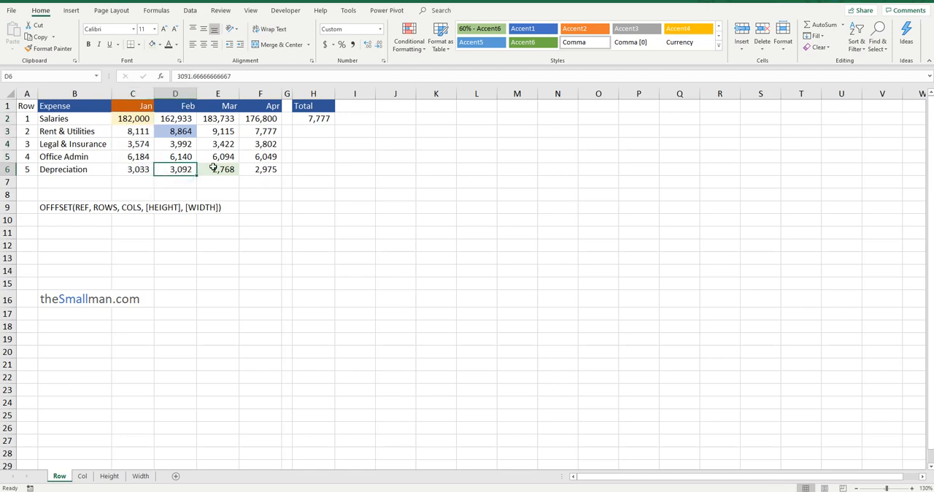
{"action": "left_click", "coordinate": [213, 168]}
Change the OFFSET formula in H2 to =OFFSET(C1,5,2) for March's Depreciation and highlight the Jan and Feb expenses in C2:D6
{"action": "left_click", "coordinate": [318, 121]}
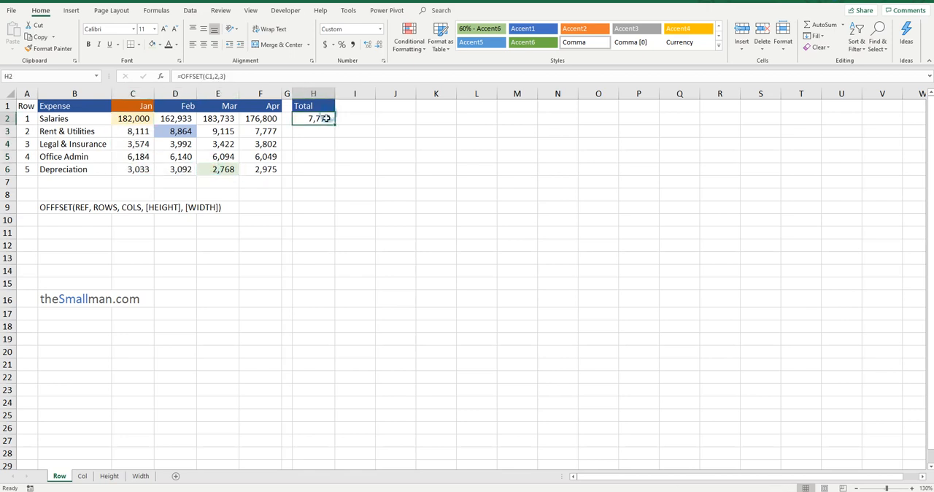
{"action": "left_click", "coordinate": [216, 76]}
{"action": "type", "text": "5"}
{"action": "left_click_drag", "start_coordinate": [223, 76], "coordinate": [221, 76]}
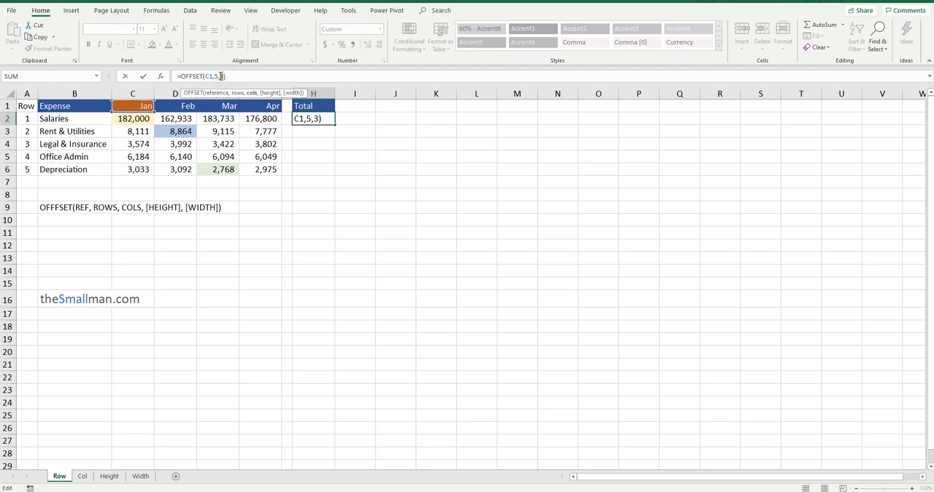
{"action": "type", "text": "2"}
{"action": "key", "text": "ctrl+Return"}
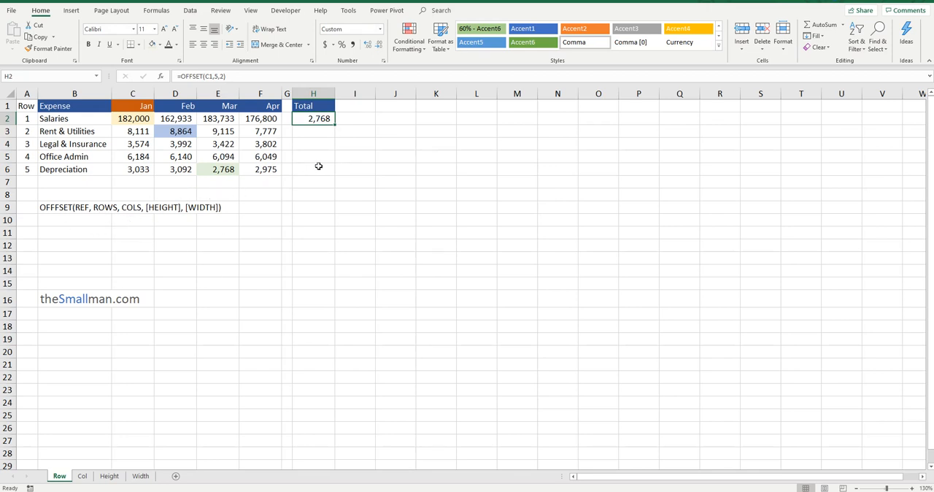
{"action": "left_click_drag", "start_coordinate": [136, 119], "coordinate": [175, 170]}
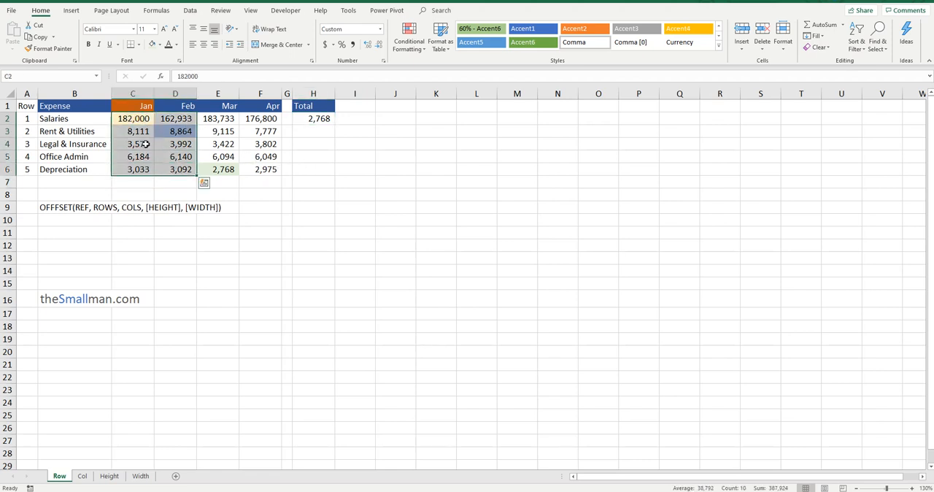
{"action": "left_click_drag", "start_coordinate": [131, 119], "coordinate": [181, 171]}
Change the OFFSET formula in H2 to =OFFSET(C1,1,1) and compare it with February's Salaries in the table
{"action": "left_click", "coordinate": [330, 117]}
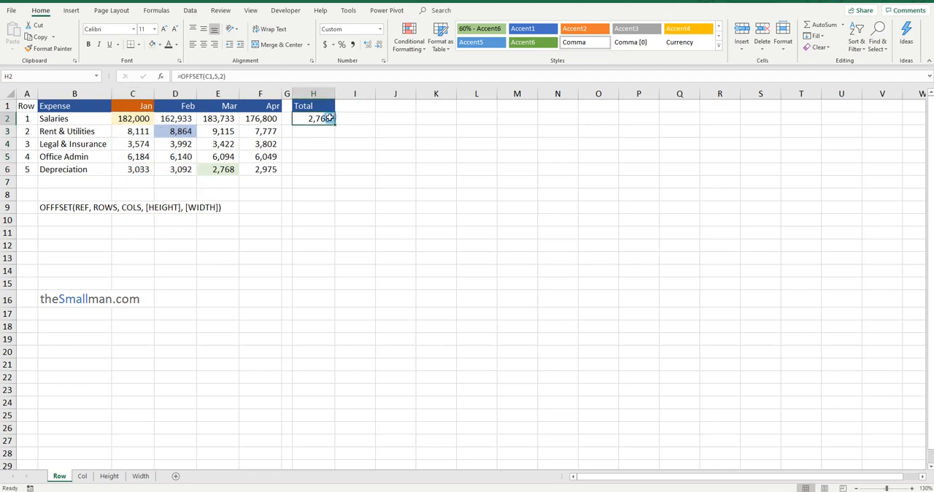
{"action": "left_click", "coordinate": [223, 76]}
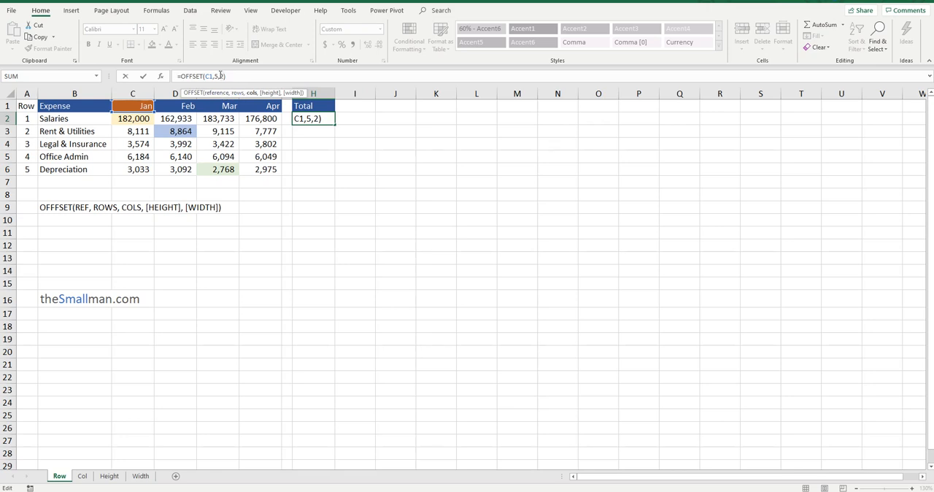
{"action": "left_click", "coordinate": [216, 76]}
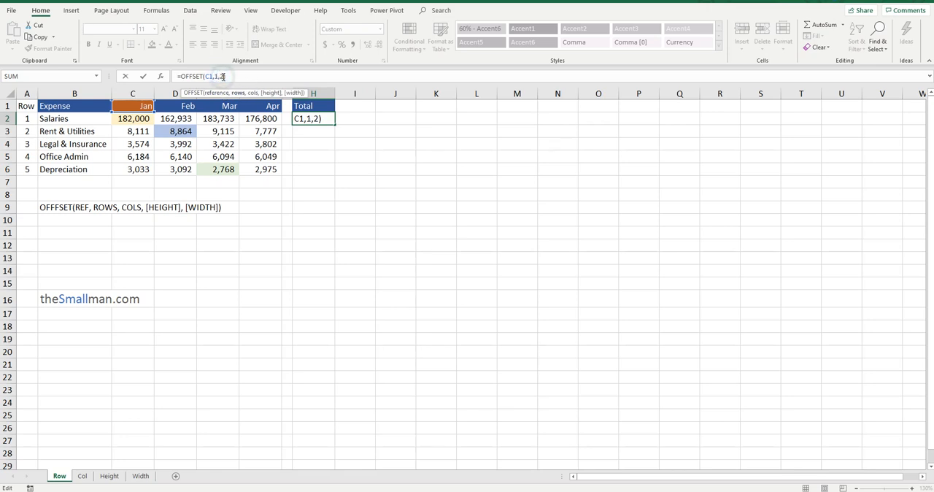
{"action": "left_click", "coordinate": [221, 76]}
{"action": "key", "text": "Return"}
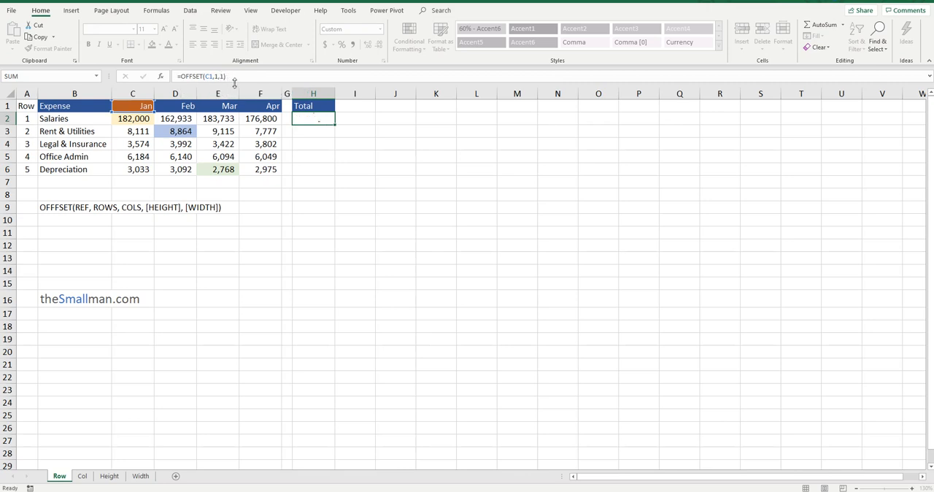
{"action": "left_click", "coordinate": [311, 119]}
{"action": "left_click", "coordinate": [177, 121]}
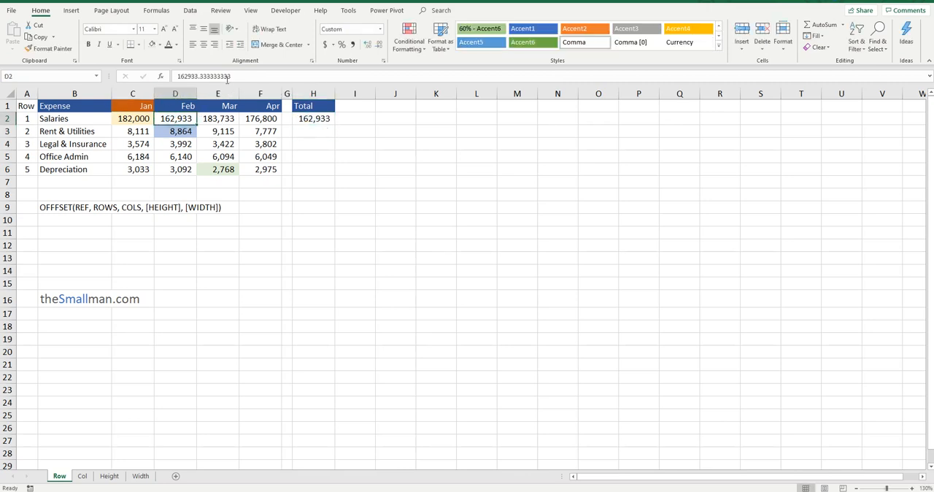
{"action": "left_click_drag", "start_coordinate": [140, 118], "coordinate": [187, 172]}
{"action": "left_click", "coordinate": [178, 119]}
{"action": "left_click", "coordinate": [317, 118]}
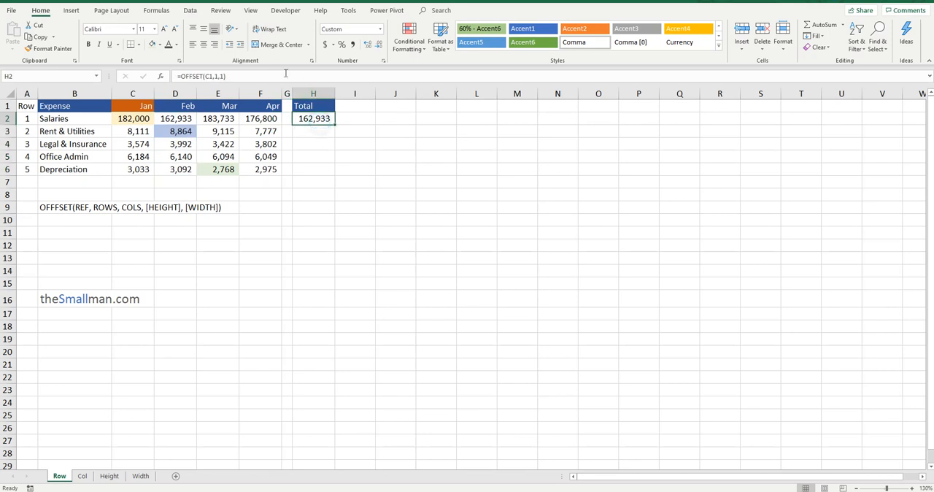
{"action": "left_click", "coordinate": [169, 119]}
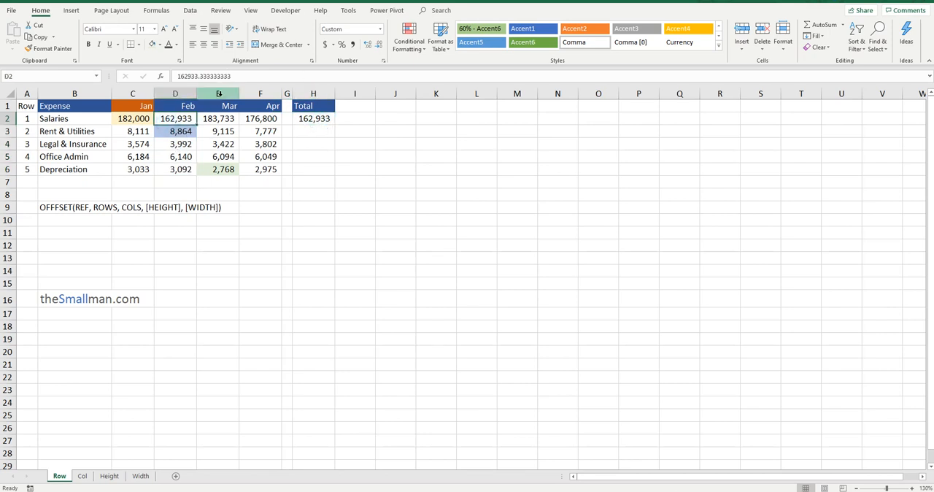
Add a height argument of 5 to the OFFSET formula in H2 and compare it with February's five expense rows, D2:D6
{"action": "left_click", "coordinate": [317, 119]}
{"action": "left_click", "coordinate": [224, 75]}
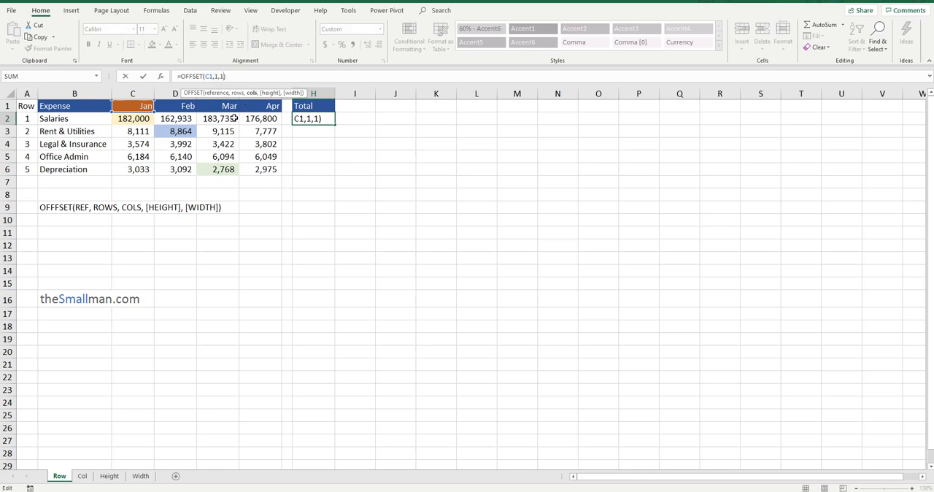
{"action": "type", "text": ","}
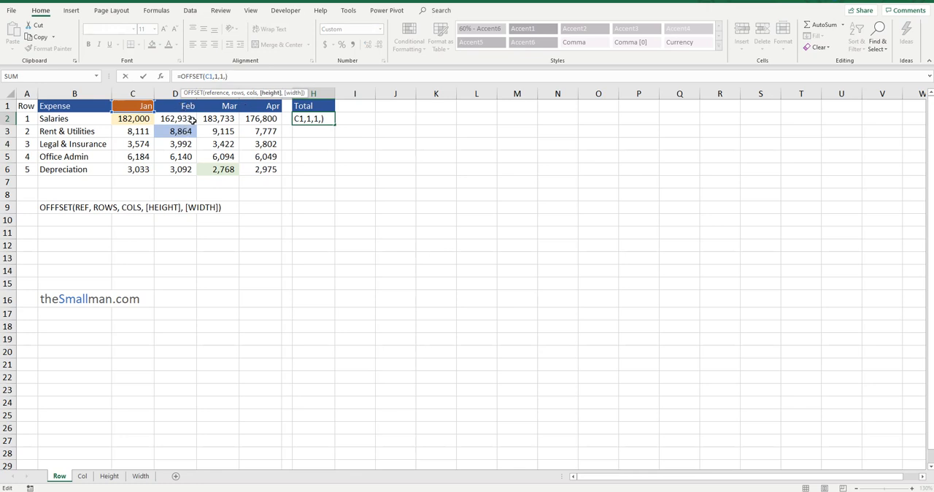
{"action": "type", "text": "5"}
{"action": "key", "text": "Return"}
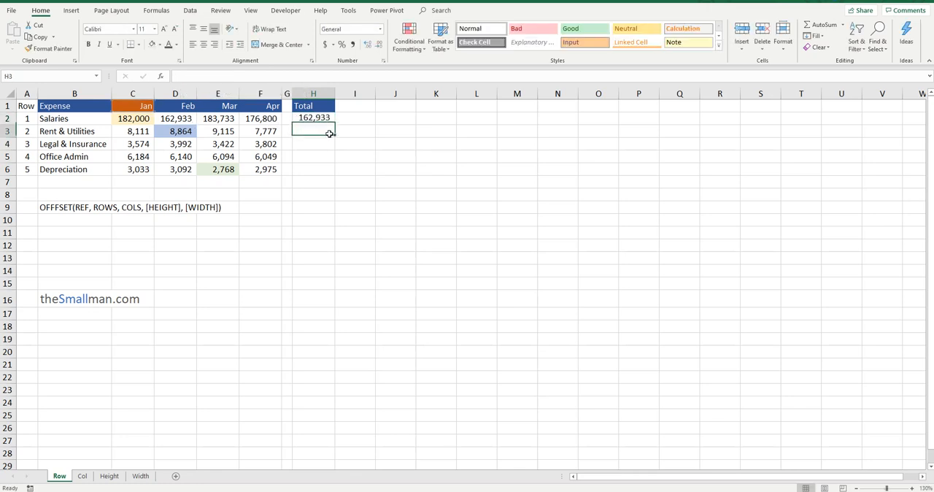
{"action": "left_click", "coordinate": [309, 119]}
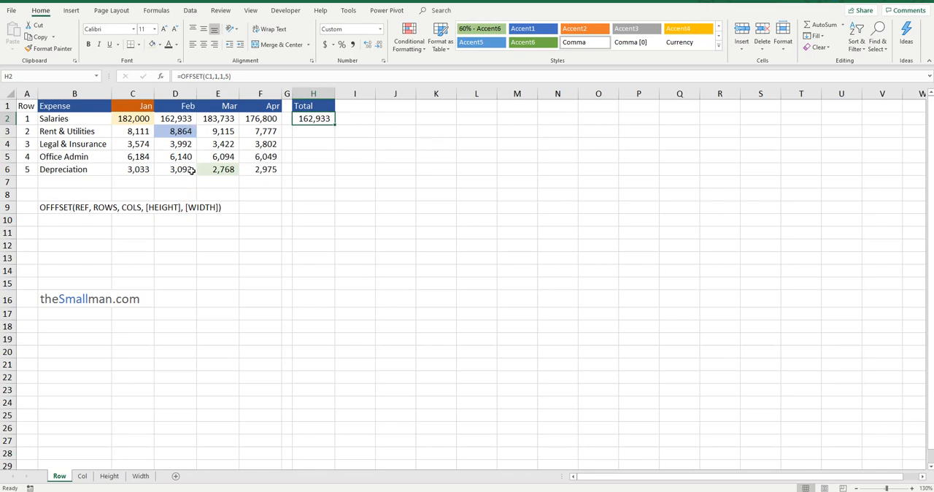
{"action": "left_click_drag", "start_coordinate": [185, 119], "coordinate": [182, 171]}
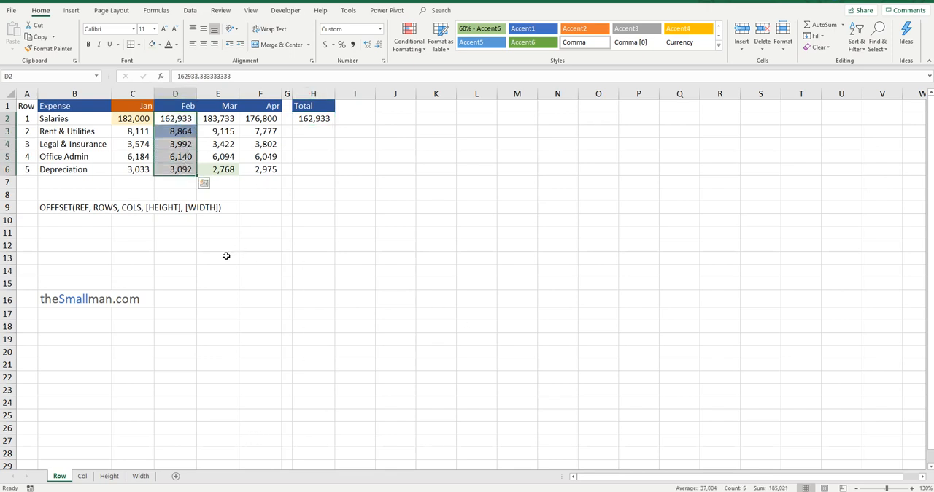
{"action": "left_click", "coordinate": [321, 119]}
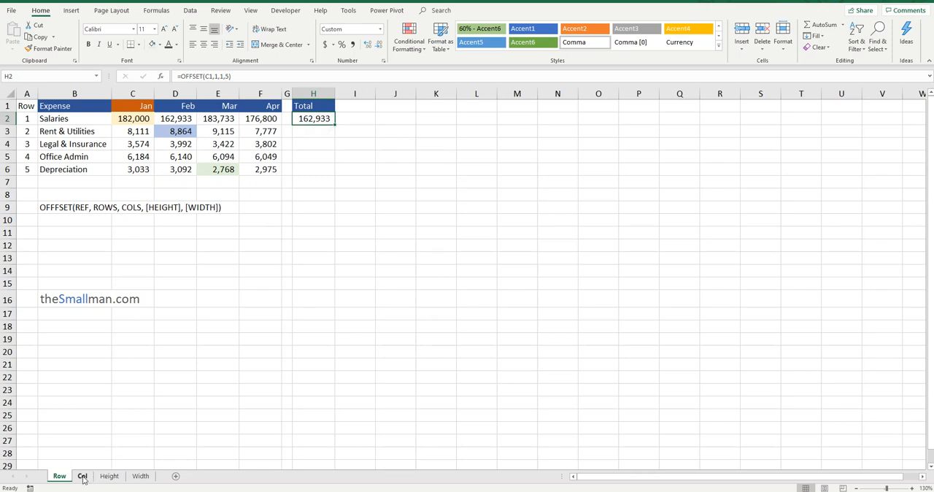
Open the Col sheet and highlight the January to April expense block, C2:F6
{"action": "left_click", "coordinate": [83, 477]}
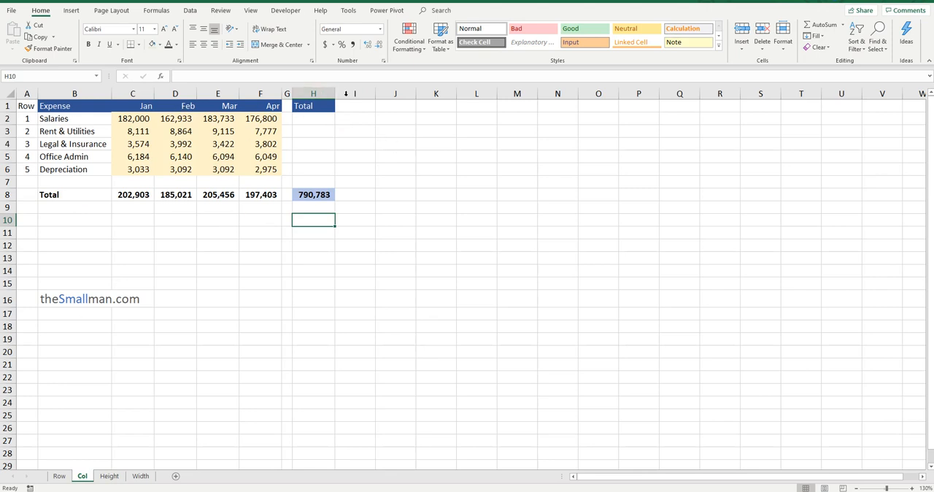
{"action": "left_click", "coordinate": [321, 119]}
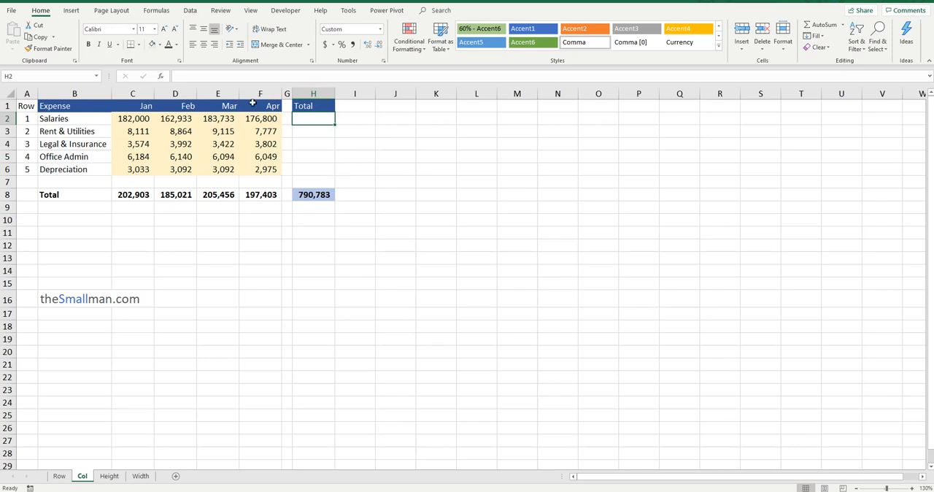
{"action": "mouse_move", "coordinate": [142, 117]}
{"action": "left_mouse_down"}
{"action": "mouse_move", "coordinate": [244, 132]}
{"action": "mouse_move", "coordinate": [271, 168]}
{"action": "mouse_move", "coordinate": [139, 154]}
{"action": "mouse_move", "coordinate": [139, 119]}
{"action": "left_mouse_up"}
{"action": "left_click", "coordinate": [316, 117]}
{"action": "left_click_drag", "start_coordinate": [141, 119], "coordinate": [249, 168]}
{"action": "left_click_drag", "start_coordinate": [131, 121], "coordinate": [255, 168]}
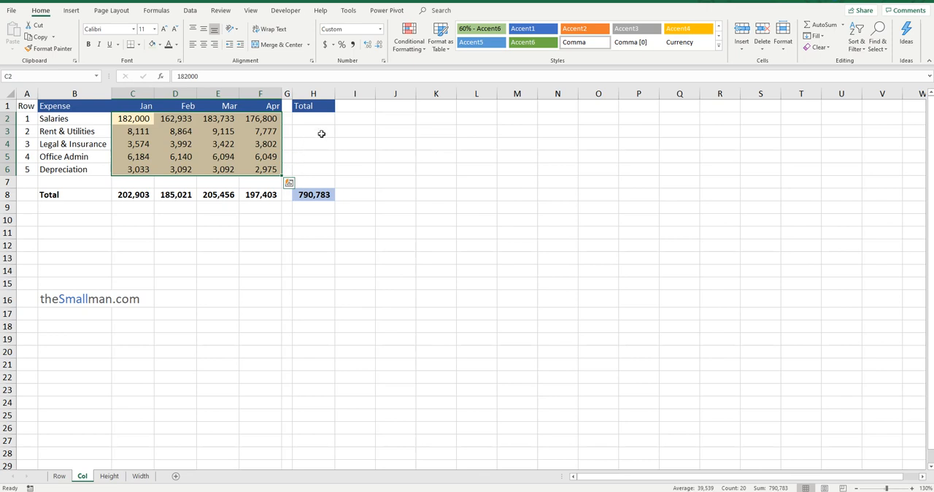
{"action": "left_click_drag", "start_coordinate": [135, 119], "coordinate": [278, 167]}
Begin a nested SUM(OFFSET()) formula in H2 with C1 as the reference and 1 as the rows argument
{"action": "left_click", "coordinate": [321, 119]}
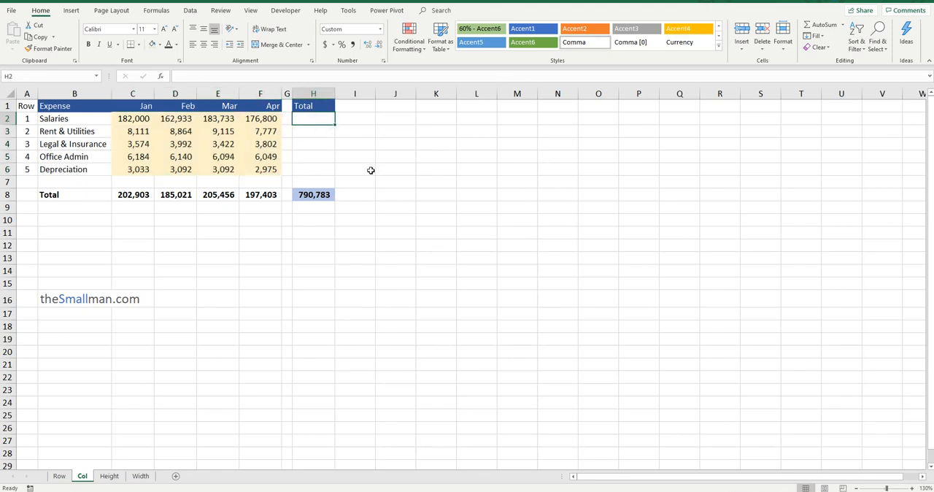
{"action": "type", "text": "="}
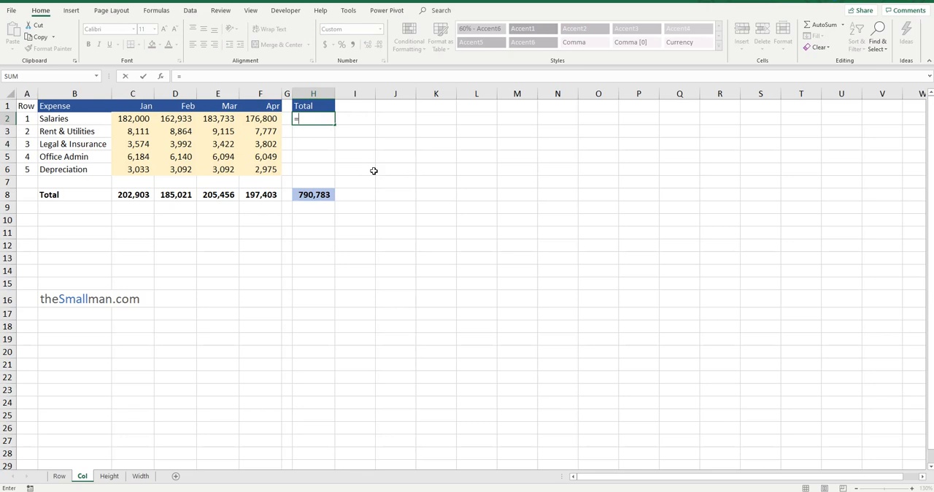
{"action": "type", "text": "SUM("}
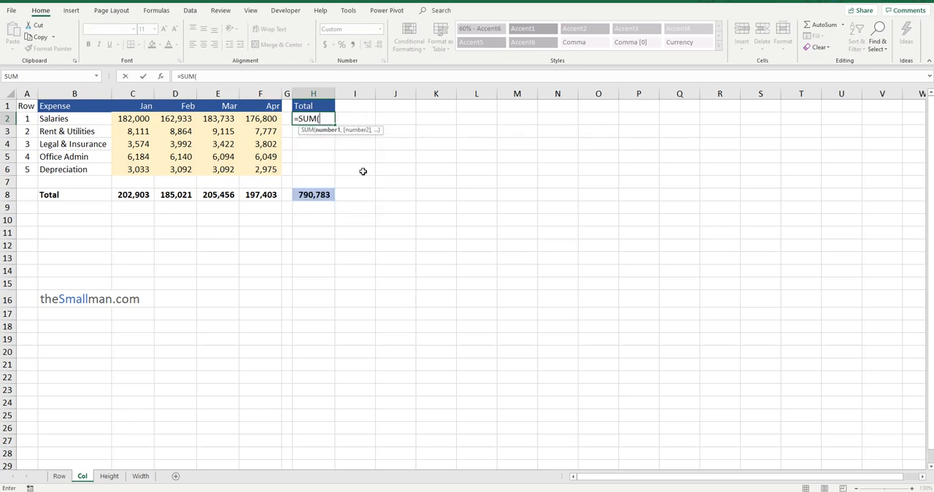
{"action": "type", "text": "OFFSET("}
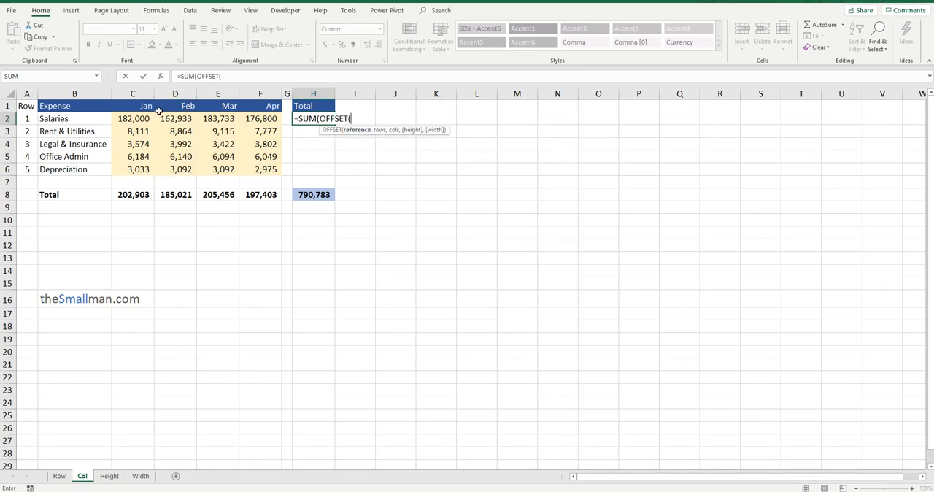
{"action": "left_click", "coordinate": [141, 108]}
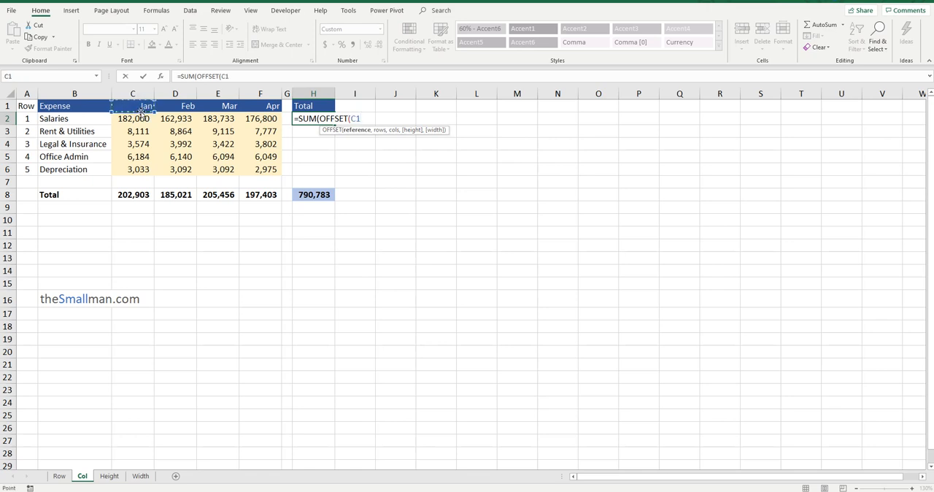
{"action": "type", "text": ","}
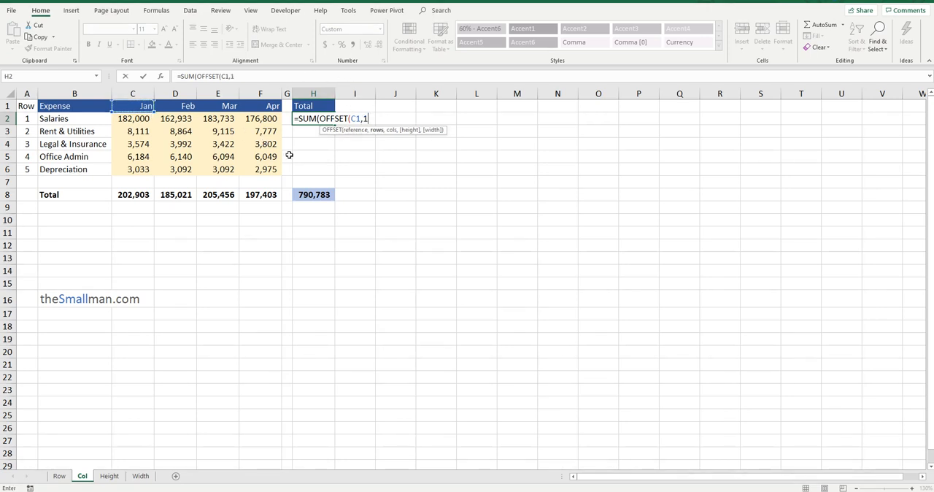
{"action": "type", "text": "1,"}
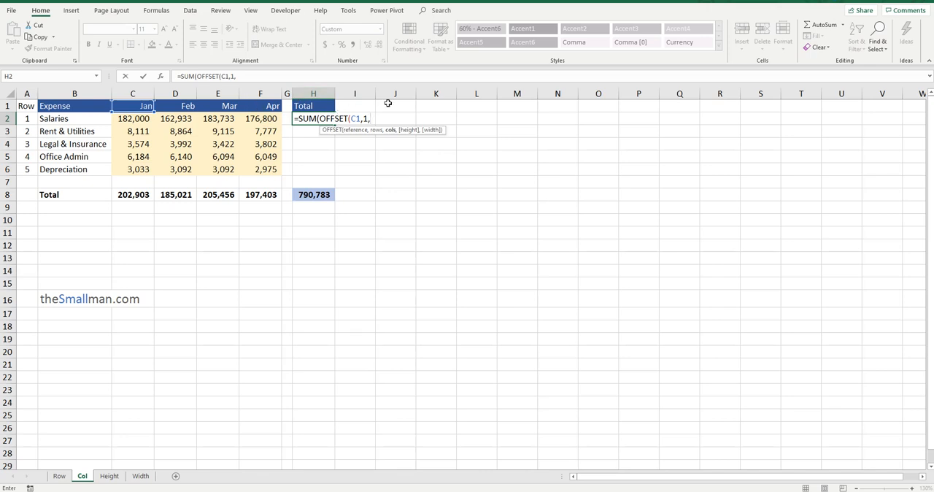
Complete the OFFSET arguments in H2's formula with cols 0, height 5 and width 4
{"action": "key", "text": "F2"}
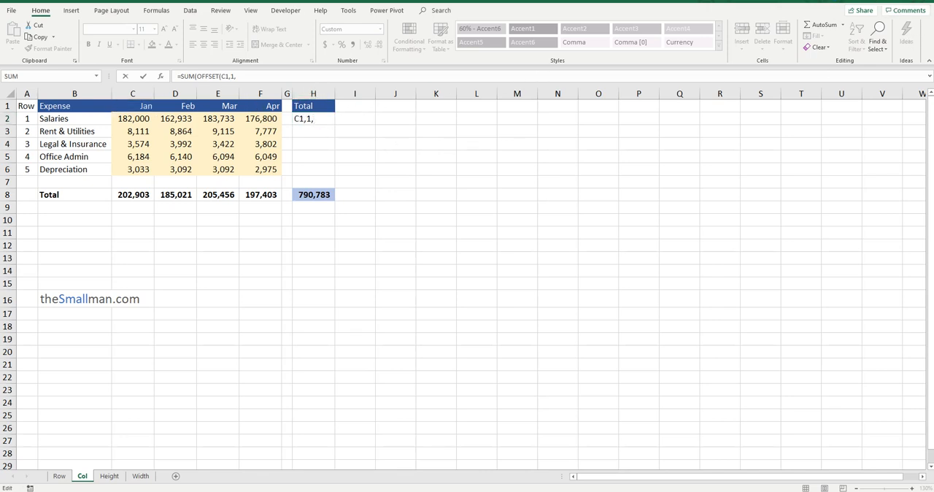
{"action": "left_click", "coordinate": [258, 77]}
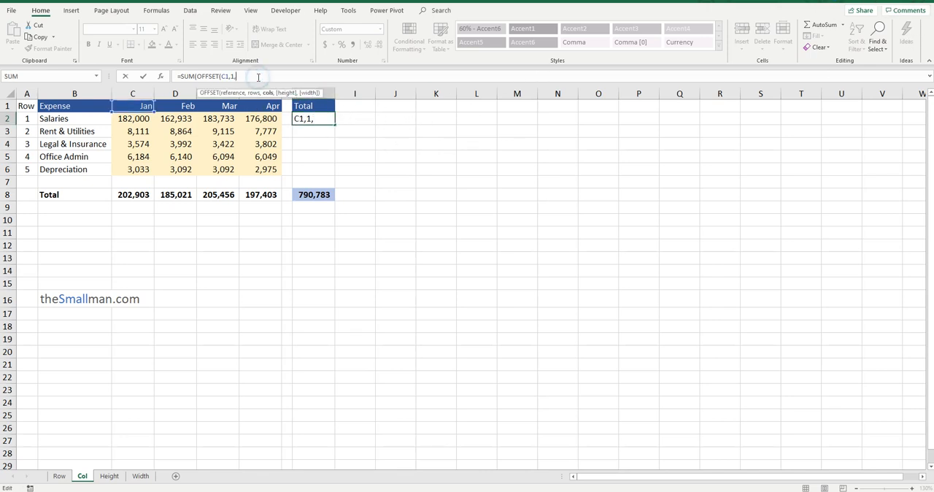
{"action": "type", "text": "0,5,"}
{"action": "type", "text": "4)"}
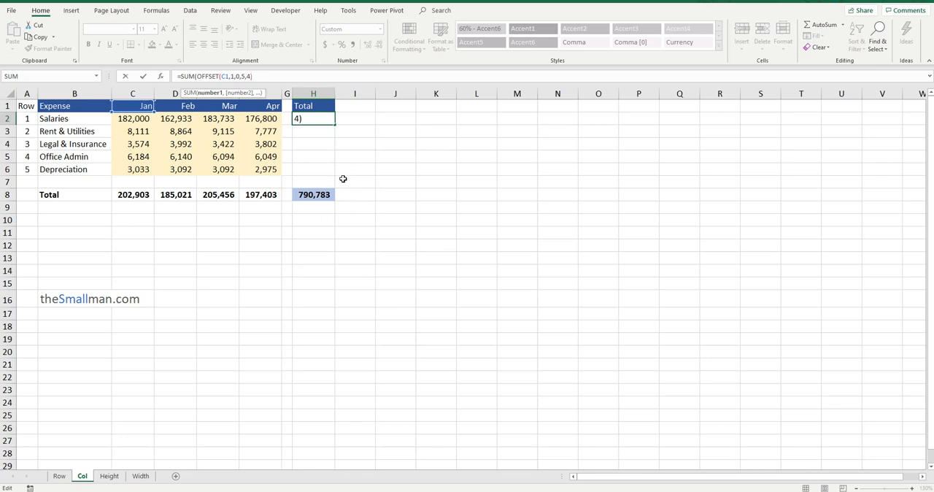
Reject the suggested correction, add SUM's closing parenthesis and enter =SUM(OFFSET(C1,1,0,5,4)) in H2
{"action": "key", "text": "Return"}
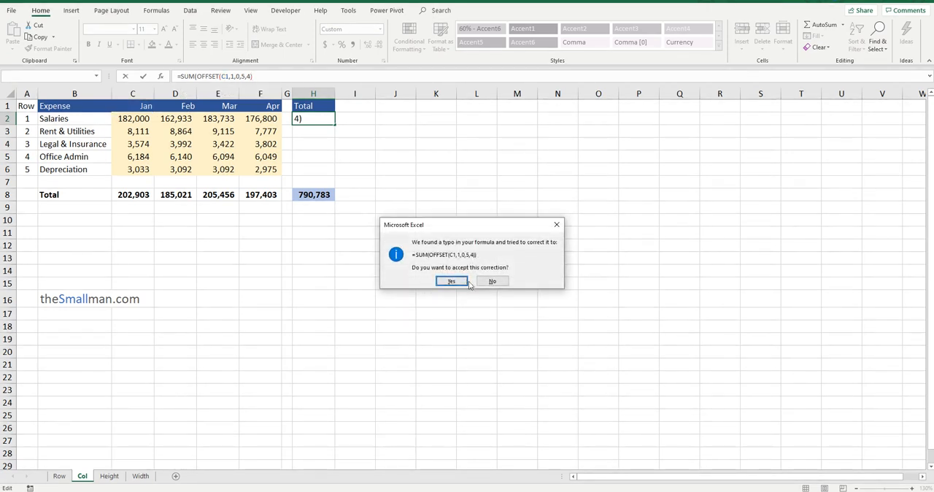
{"action": "left_click", "coordinate": [492, 283]}
{"action": "left_click", "coordinate": [472, 271]}
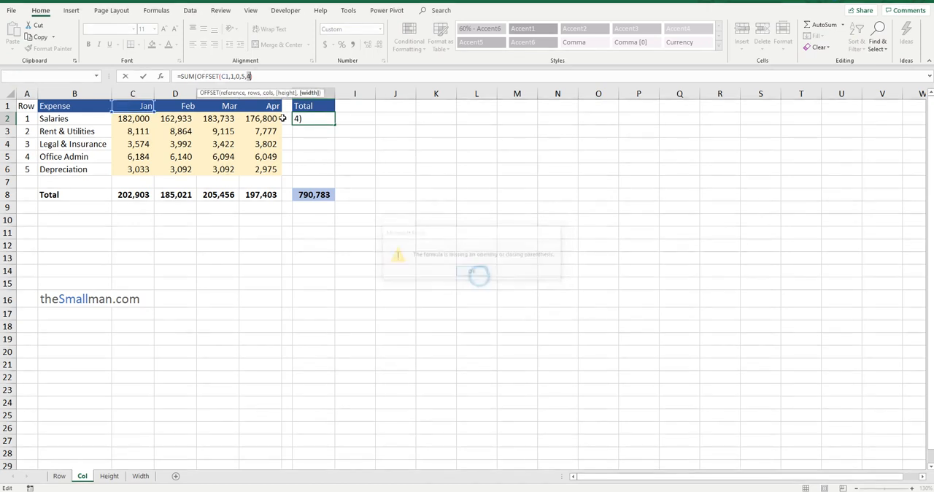
{"action": "left_click", "coordinate": [265, 75]}
{"action": "type", "text": ")"}
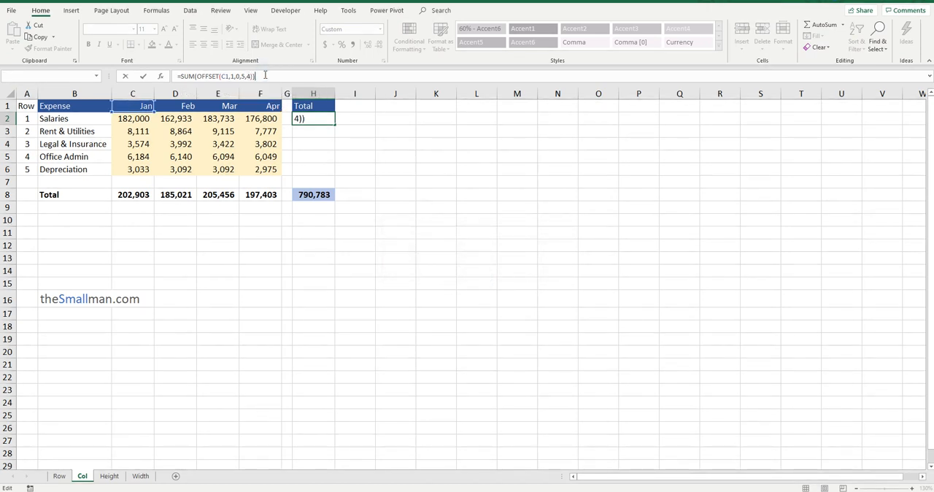
{"action": "key", "text": "Return"}
Compare the formula result in H2 with the grand total in H8 and the January to April expenses in C2:F6
{"action": "left_click", "coordinate": [319, 119]}
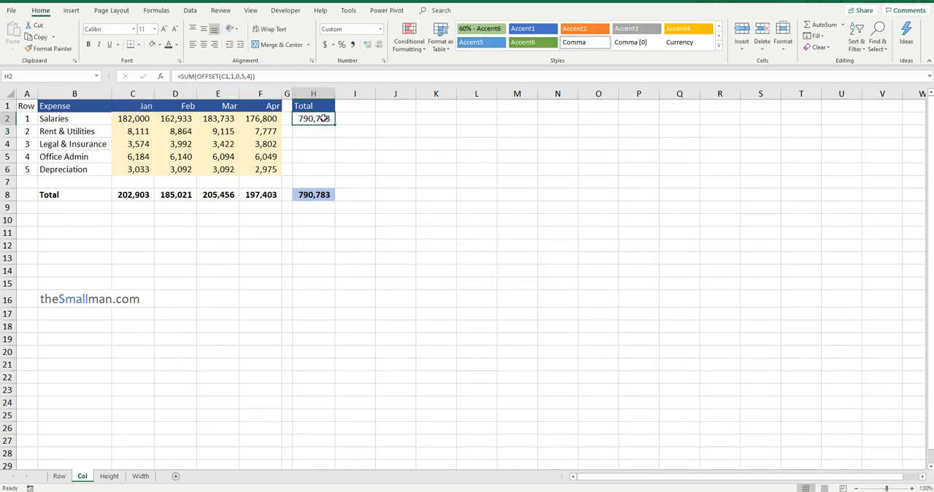
{"action": "left_click", "coordinate": [314, 193]}
{"action": "left_click", "coordinate": [319, 120]}
{"action": "left_click_drag", "start_coordinate": [148, 119], "coordinate": [260, 166]}
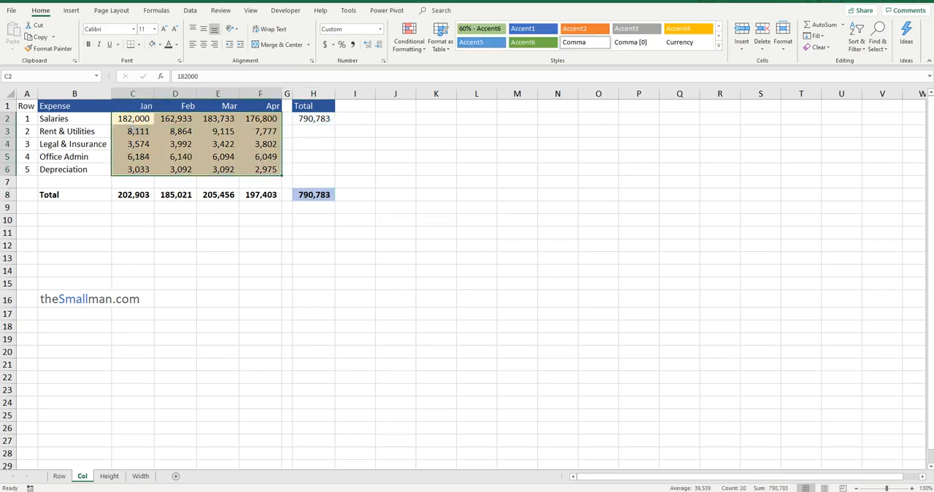
{"action": "left_click", "coordinate": [317, 119]}
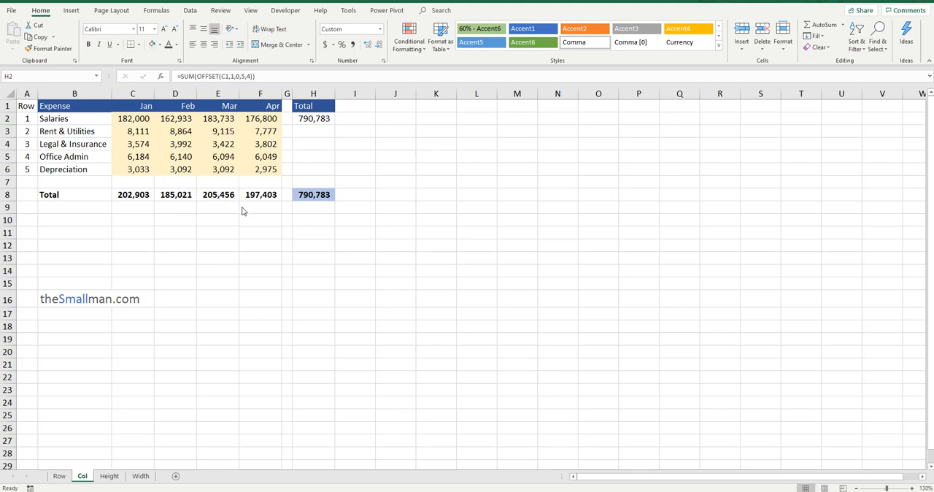
Shade February's total in D8 light green and trace the one-column offset from the Jan header to Feb
{"action": "left_click", "coordinate": [182, 195]}
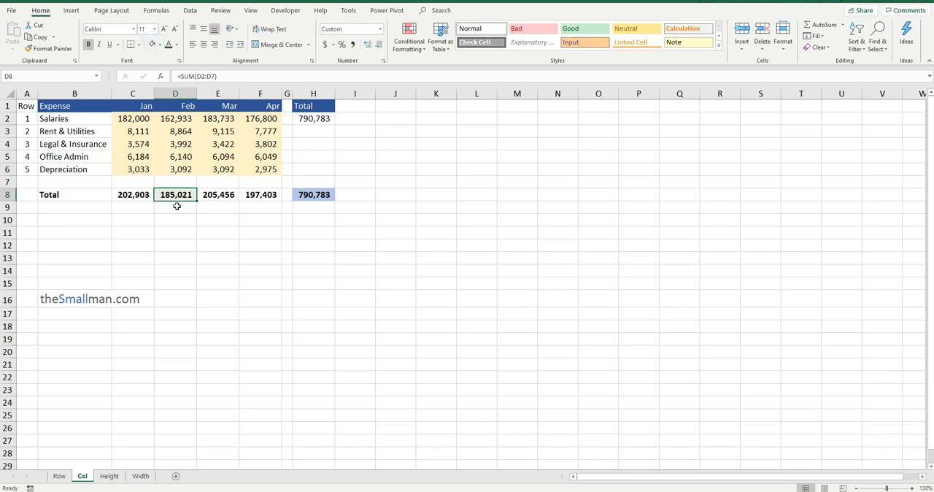
{"action": "left_click", "coordinate": [314, 119]}
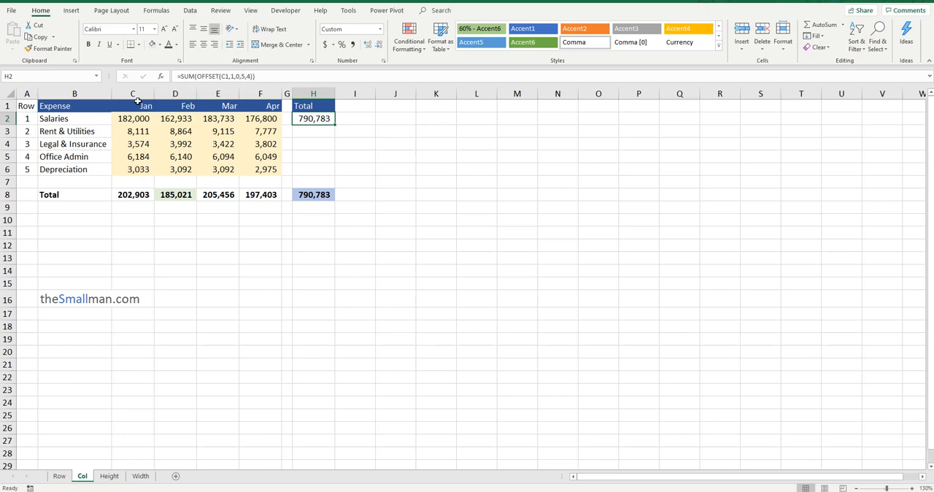
{"action": "left_click_drag", "start_coordinate": [145, 103], "coordinate": [186, 106]}
{"action": "left_click", "coordinate": [186, 105]}
{"action": "left_click", "coordinate": [315, 119]}
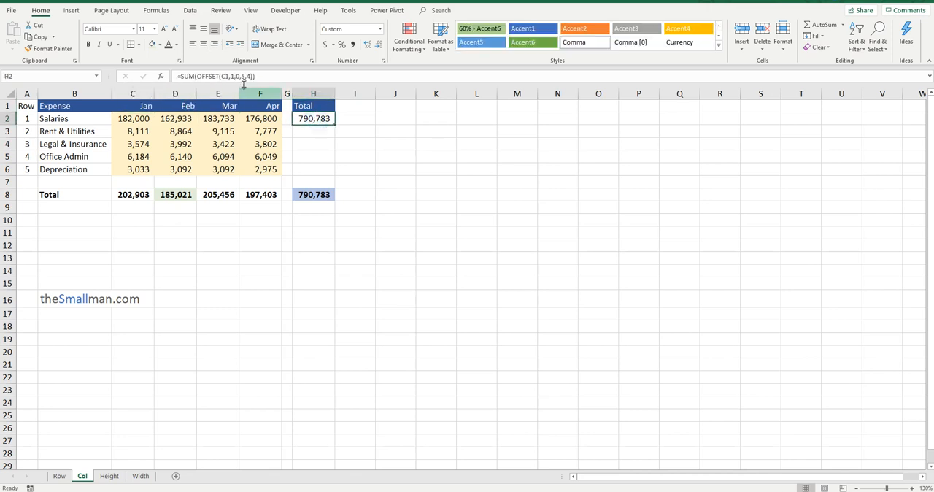
Change the cols and width arguments in H2 to 1, giving =SUM(OFFSET(C1,1,1,5,1)) for February only
{"action": "double_click", "coordinate": [236, 76]}
{"action": "type", "text": "1"}
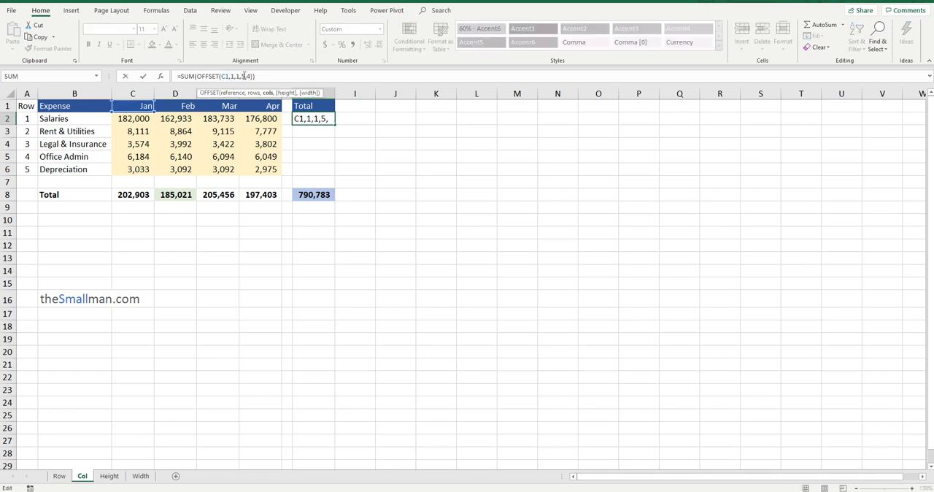
{"action": "double_click", "coordinate": [243, 76]}
{"action": "double_click", "coordinate": [249, 76]}
{"action": "type", "text": "1"}
{"action": "key", "text": "Return"}
{"action": "left_click", "coordinate": [324, 121]}
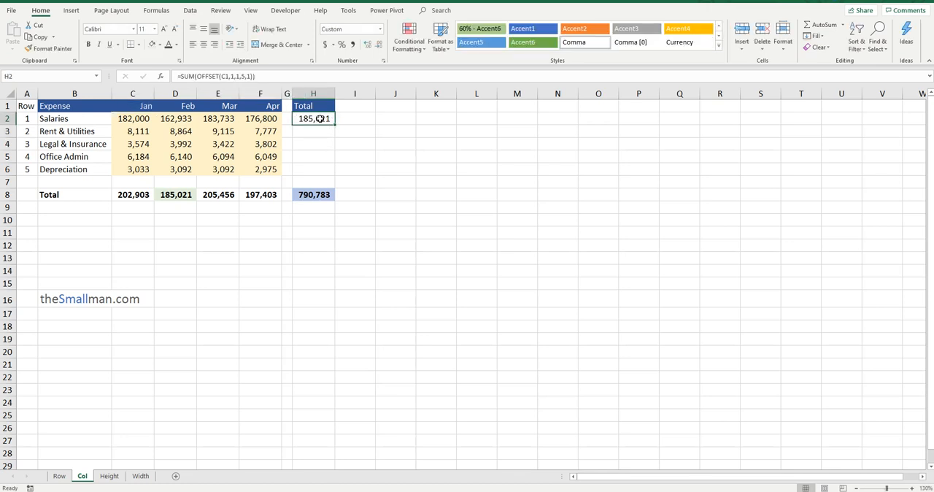
Compare H2 with February's total in D8 and highlight the month headers in C1:F1
{"action": "left_click", "coordinate": [178, 199]}
{"action": "left_click", "coordinate": [319, 119]}
{"action": "left_click", "coordinate": [175, 199]}
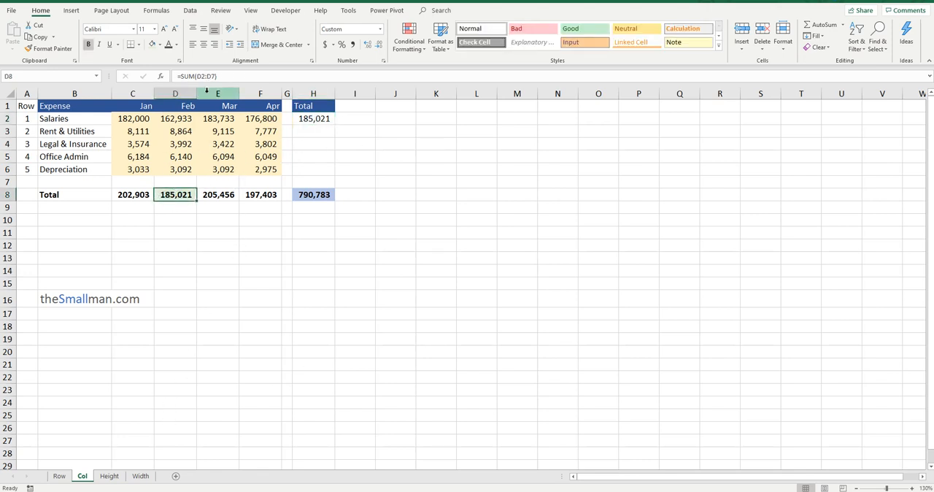
{"action": "left_click_drag", "start_coordinate": [142, 107], "coordinate": [273, 107]}
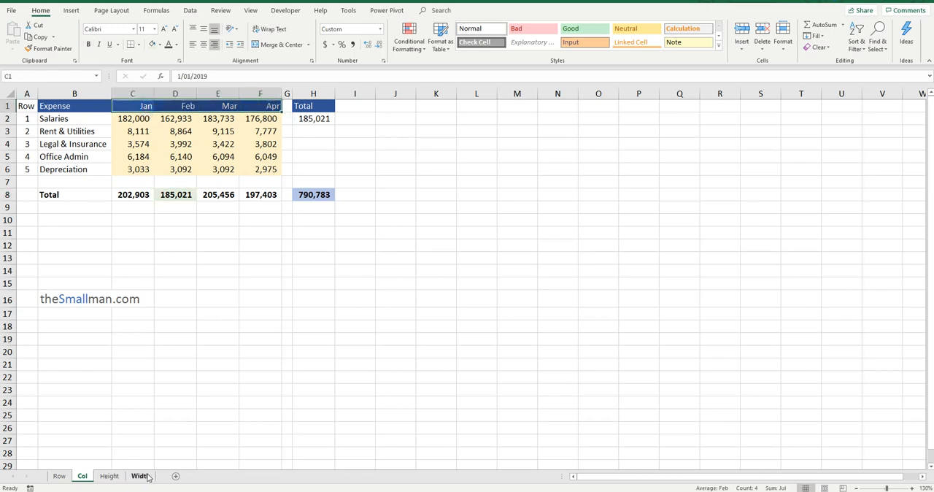
{"action": "left_click", "coordinate": [311, 119]}
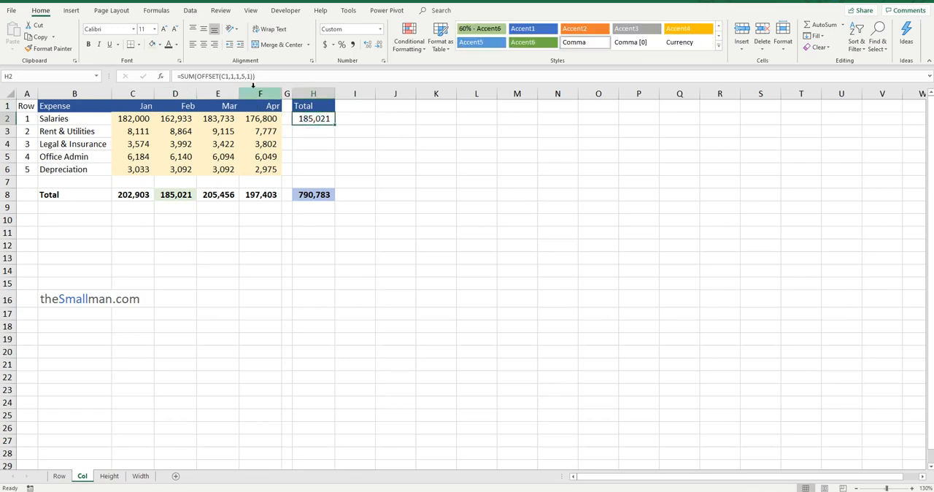
Open the Width sheet and point out the Month and Month# headers in G1:H1
{"action": "left_click", "coordinate": [141, 476]}
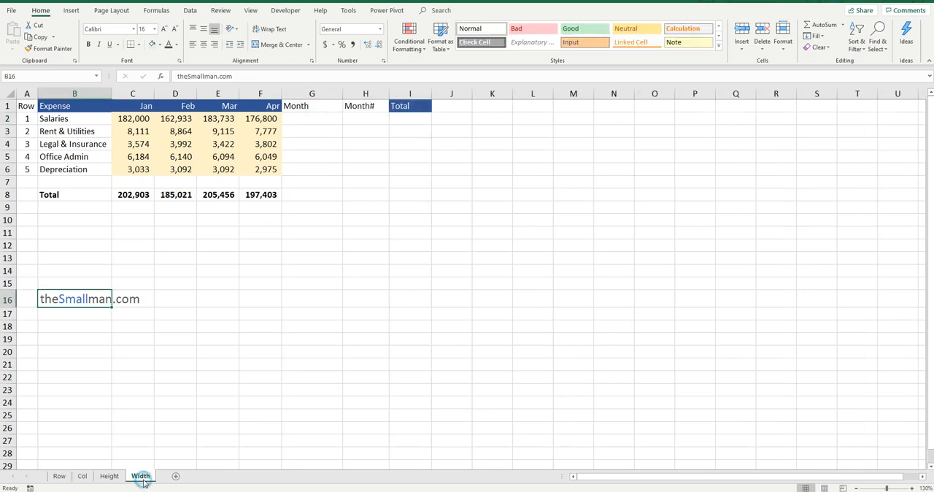
{"action": "left_click", "coordinate": [332, 105]}
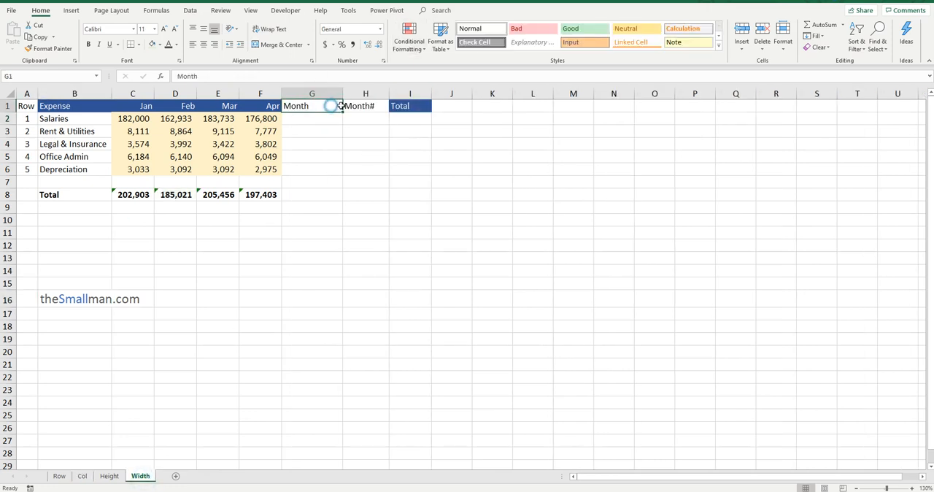
{"action": "left_click", "coordinate": [369, 106]}
{"action": "left_click", "coordinate": [303, 108]}
{"action": "left_click", "coordinate": [347, 107]}
Add list data validation to G2 using the Jan to Apr headers in row 1 as its source
{"action": "left_click", "coordinate": [309, 118]}
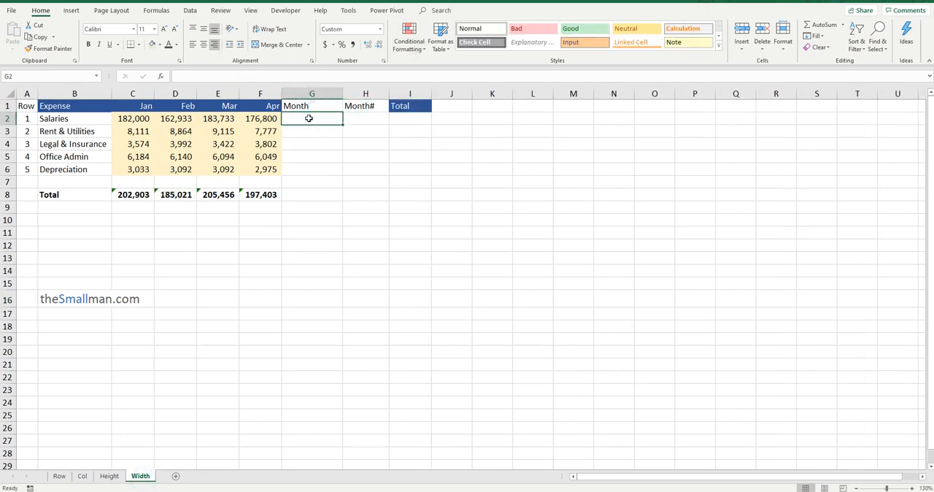
{"action": "left_click", "coordinate": [192, 11]}
{"action": "left_click", "coordinate": [554, 49]}
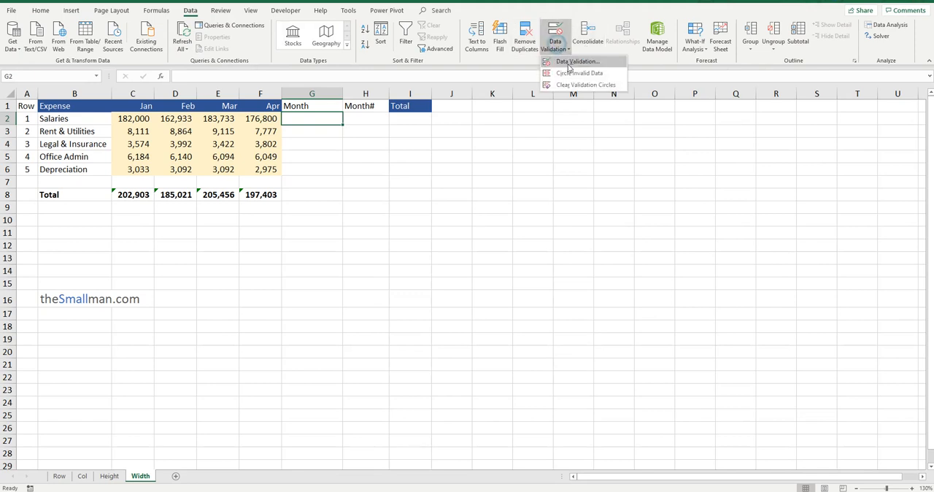
{"action": "left_click", "coordinate": [579, 65]}
{"action": "left_click", "coordinate": [503, 355]}
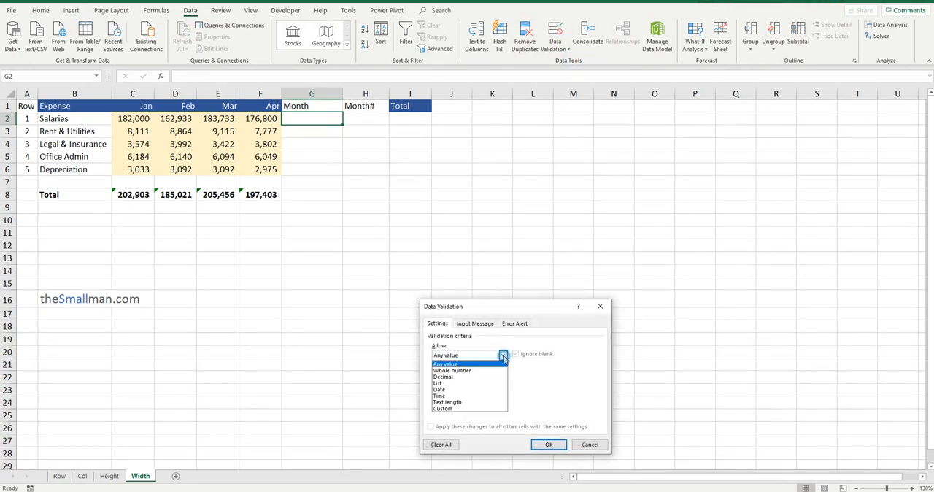
{"action": "left_click", "coordinate": [471, 384]}
{"action": "left_click_drag", "start_coordinate": [511, 308], "coordinate": [511, 143]}
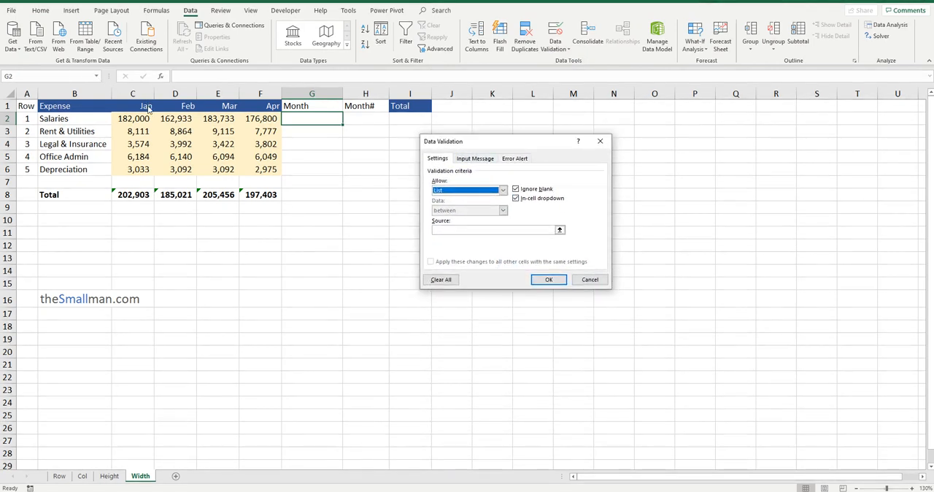
{"action": "left_click", "coordinate": [449, 230]}
{"action": "left_click_drag", "start_coordinate": [146, 103], "coordinate": [249, 102]}
{"action": "left_click", "coordinate": [550, 280]}
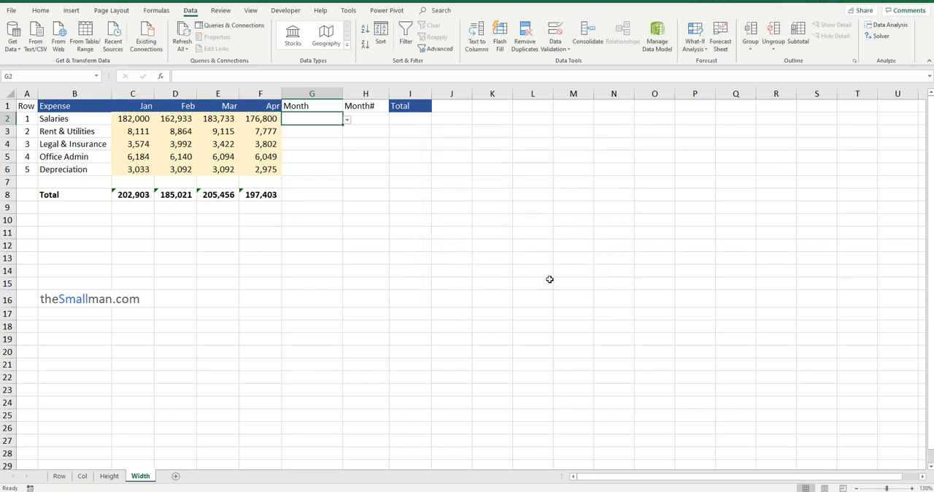
Try the month dropdown in G2 with Jan, and leave it set to Feb
{"action": "left_click", "coordinate": [347, 121]}
{"action": "left_click", "coordinate": [317, 129]}
{"action": "left_click", "coordinate": [348, 121]}
{"action": "left_click", "coordinate": [324, 139]}
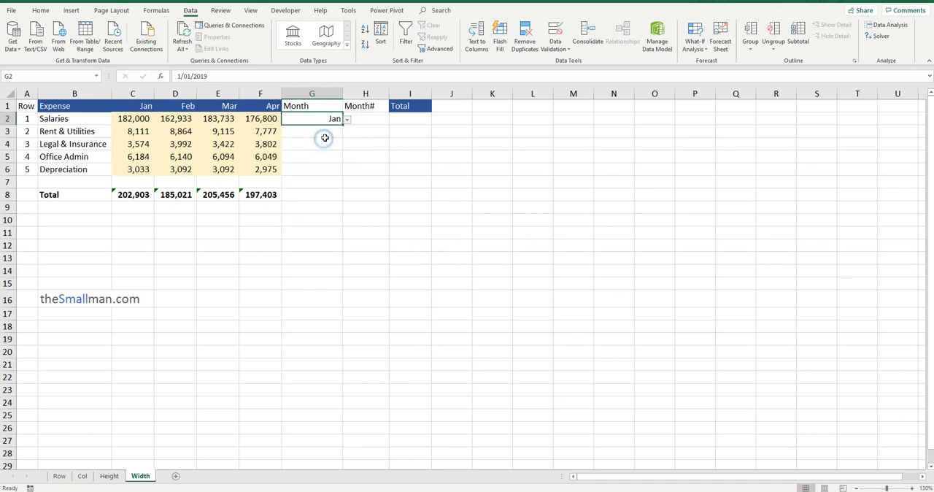
Enter =MATCH(G2,C1:F1,0) in H2 to return the selected month's number
{"action": "left_click", "coordinate": [367, 119]}
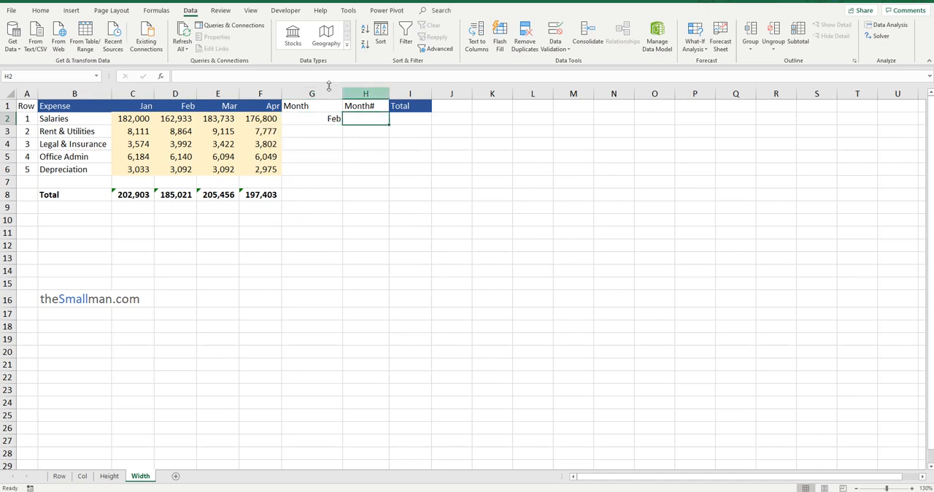
{"action": "type", "text": "="}
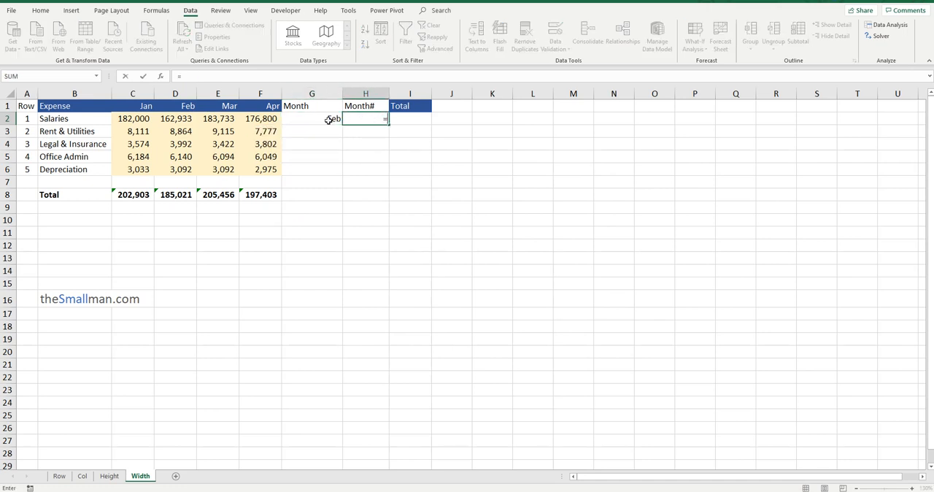
{"action": "type", "text": "MATCH"}
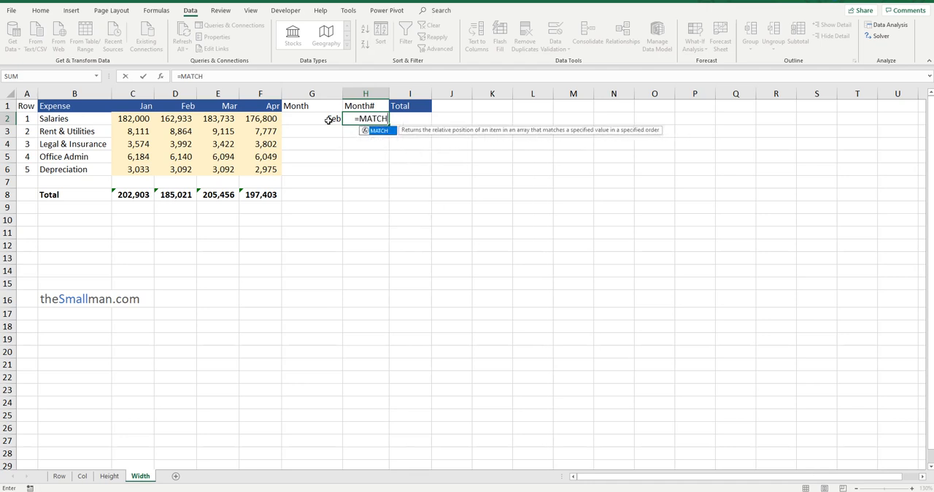
{"action": "type", "text": "("}
{"action": "left_click", "coordinate": [316, 120]}
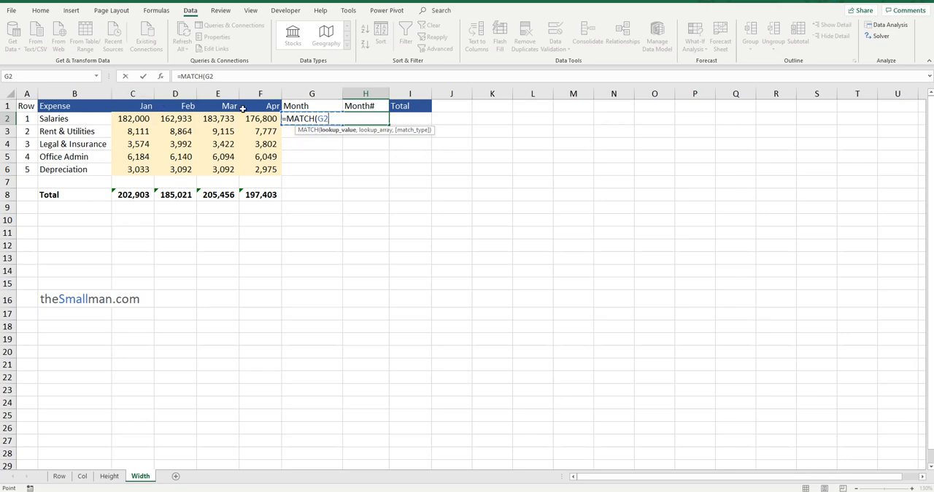
{"action": "type", "text": ","}
{"action": "left_click_drag", "start_coordinate": [144, 107], "coordinate": [277, 106]}
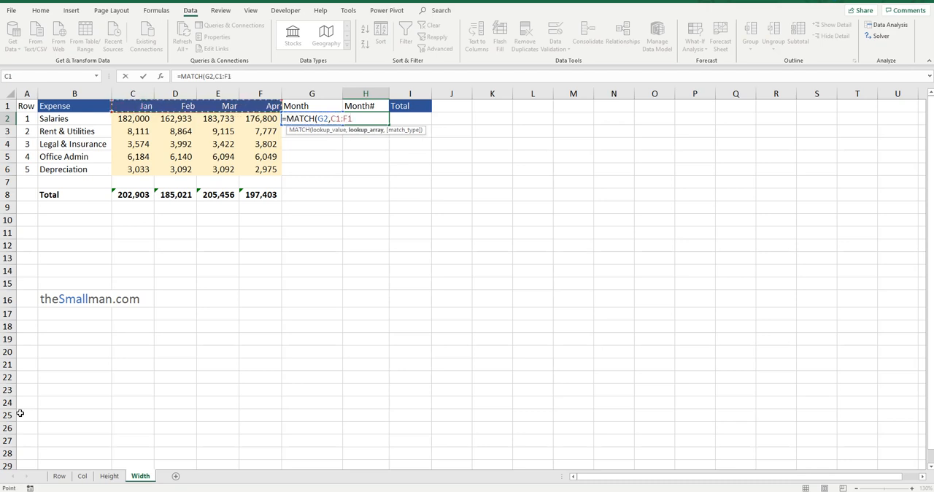
{"action": "type", "text": ",0"}
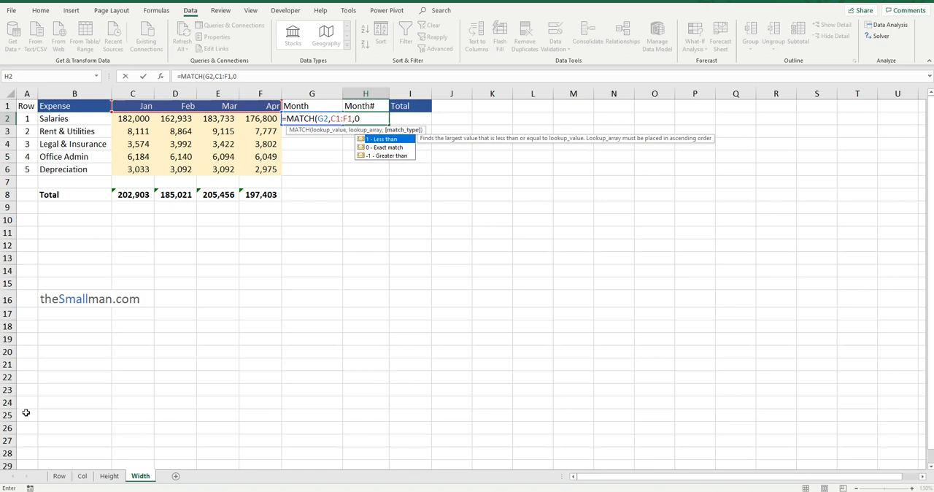
{"action": "key", "text": "Return"}
{"action": "left_click", "coordinate": [370, 119]}
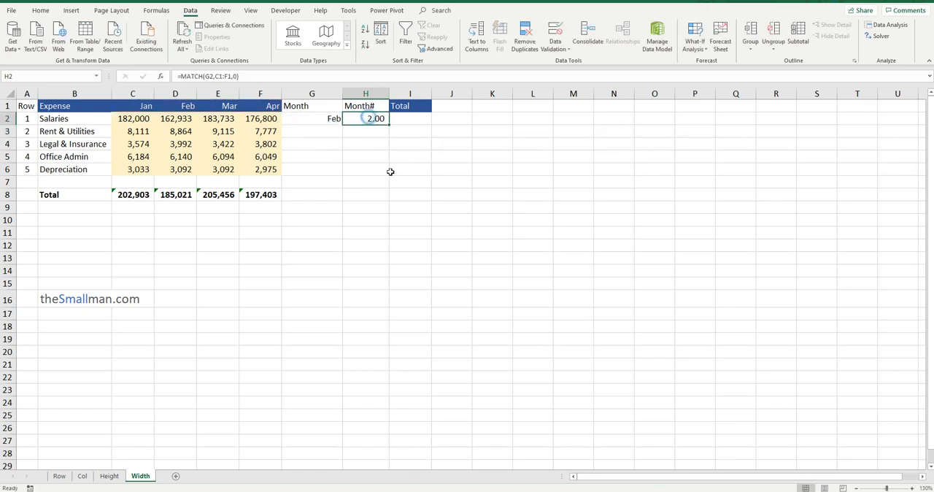
Test the month number in H2 by choosing Jan and Mar in G2, and leave G2 set to Apr
{"action": "left_click", "coordinate": [321, 118]}
{"action": "left_click", "coordinate": [347, 119]}
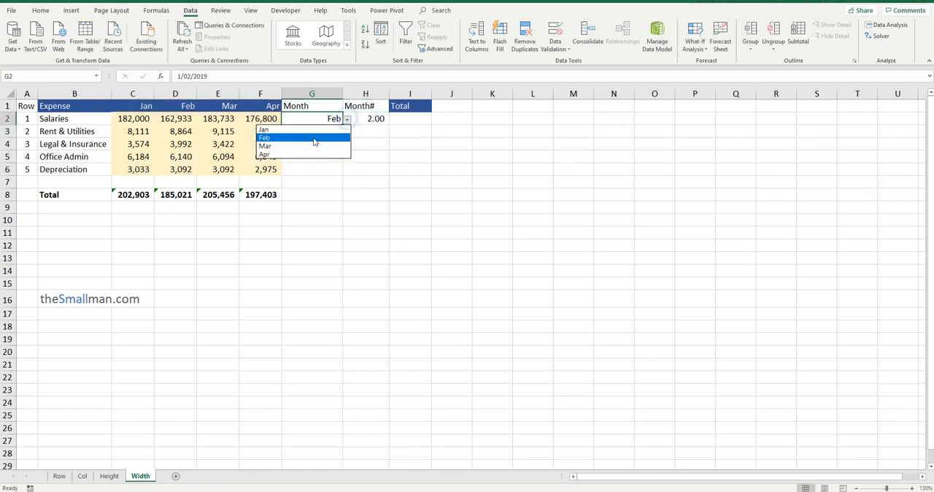
{"action": "left_click", "coordinate": [308, 129]}
{"action": "left_click", "coordinate": [348, 119]}
{"action": "left_click", "coordinate": [318, 146]}
{"action": "left_click", "coordinate": [348, 119]}
{"action": "left_click", "coordinate": [314, 156]}
Point out the empty Total cell I2, the monthly expense values in C2:F6 and the selected month in G2
{"action": "left_click", "coordinate": [407, 119]}
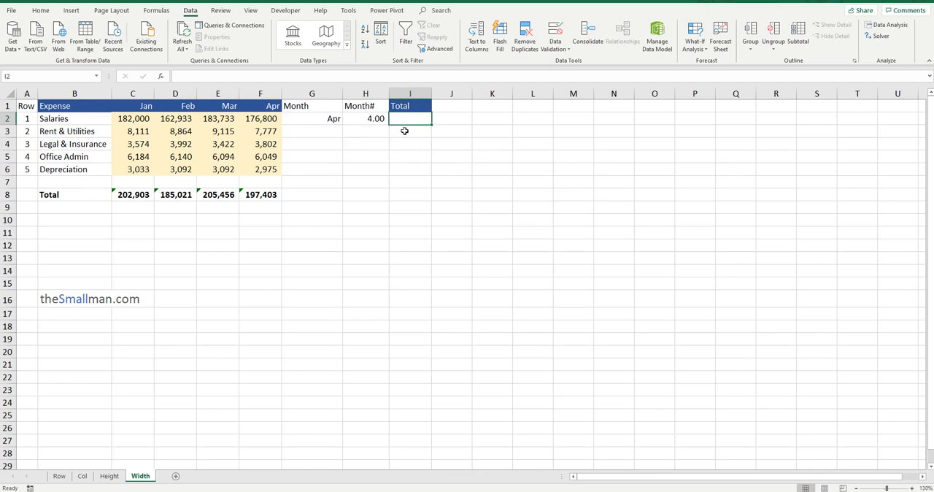
{"action": "left_click_drag", "start_coordinate": [147, 117], "coordinate": [244, 172]}
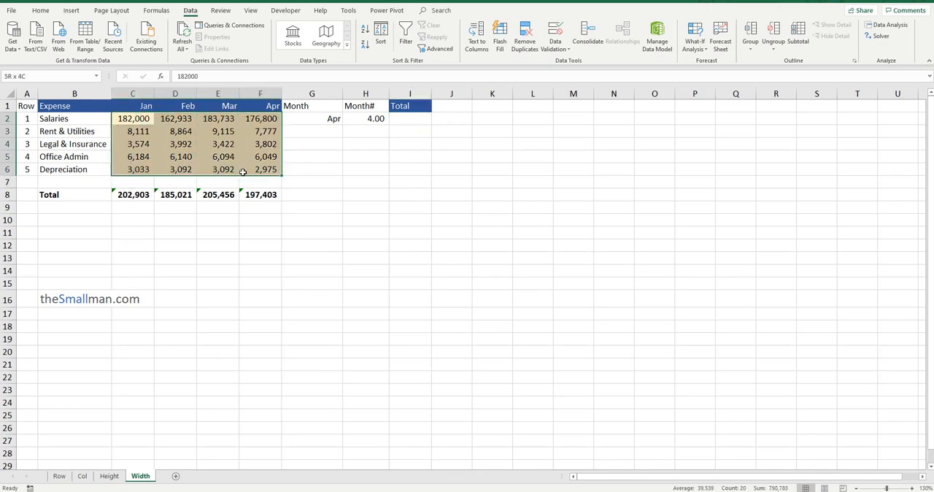
{"action": "left_click", "coordinate": [330, 120]}
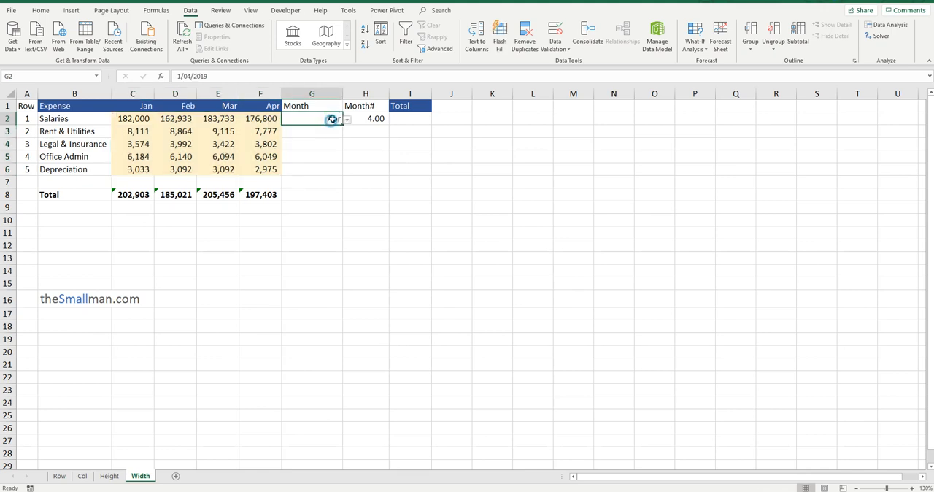
Add a check total in G8 that sums the monthly totals in C8:F8
{"action": "left_click", "coordinate": [290, 194]}
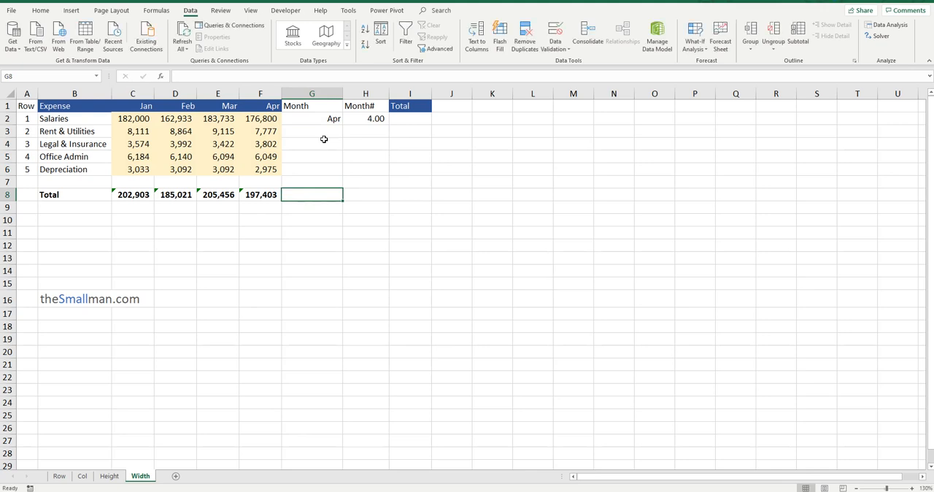
{"action": "key", "text": "alt+equal"}
{"action": "key", "text": "Return"}
{"action": "left_click", "coordinate": [322, 196]}
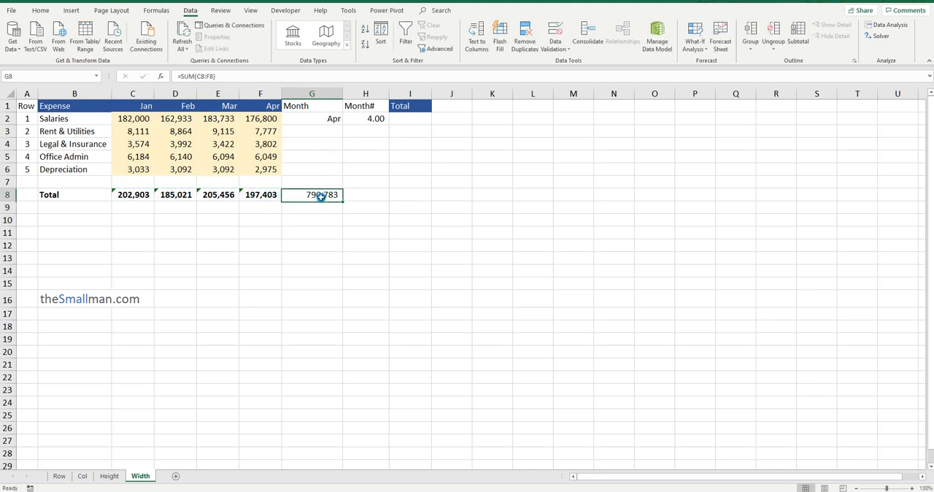
Enter =SUM(OFFSET(C1,1,0,5,H2)) in I2 to total the expenses from January through the selected month
{"action": "left_click", "coordinate": [414, 119]}
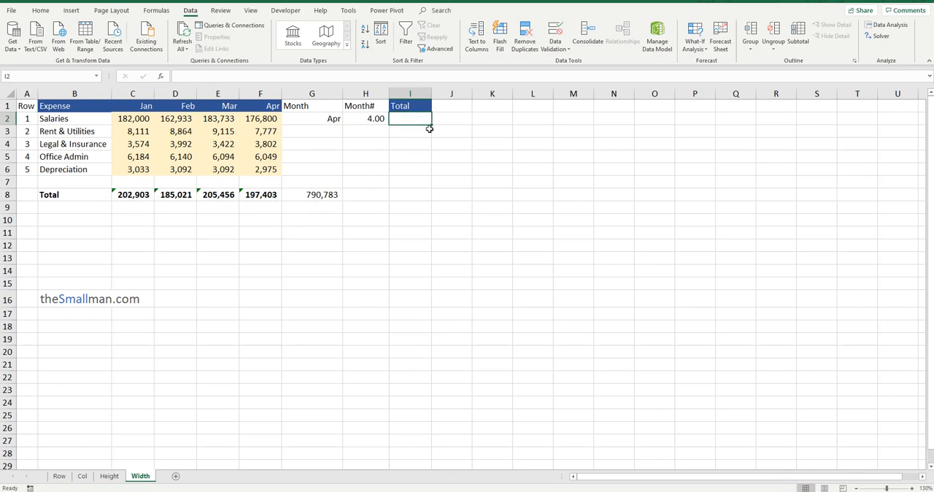
{"action": "type", "text": "=SUM"}
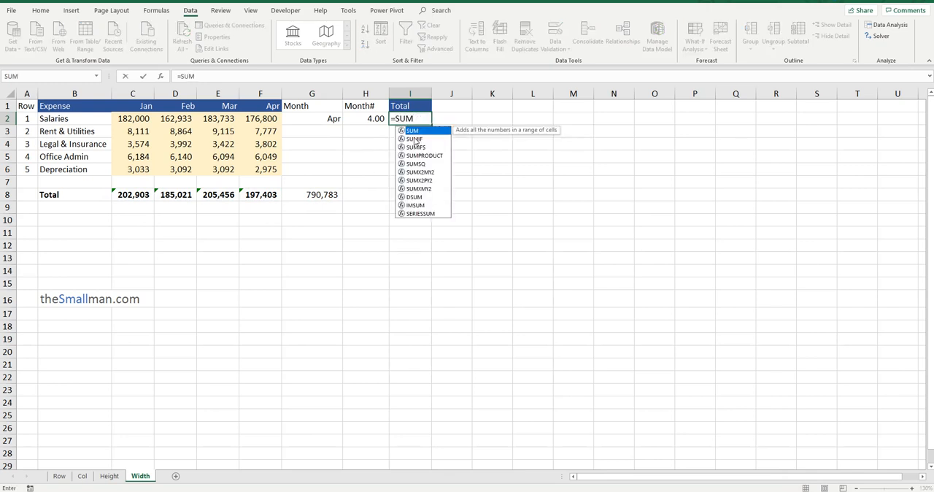
{"action": "type", "text": "(OFFSET"}
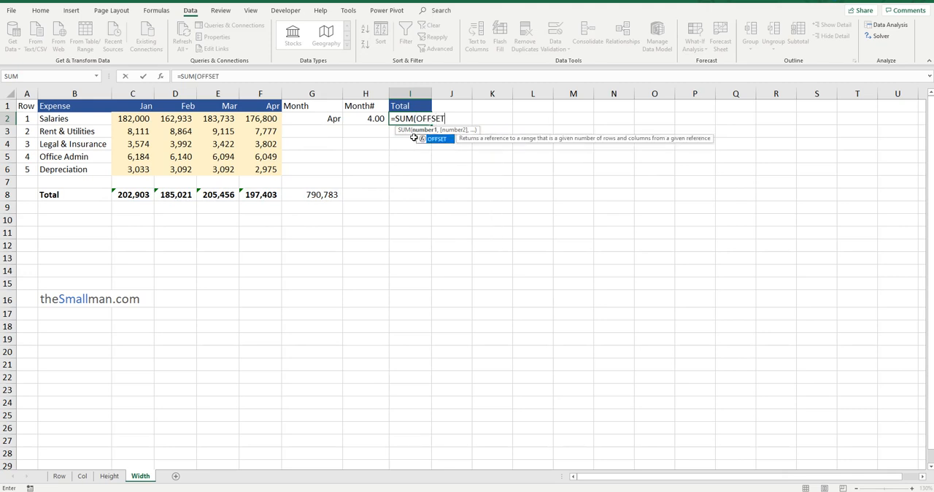
{"action": "type", "text": "("}
{"action": "left_click", "coordinate": [134, 105]}
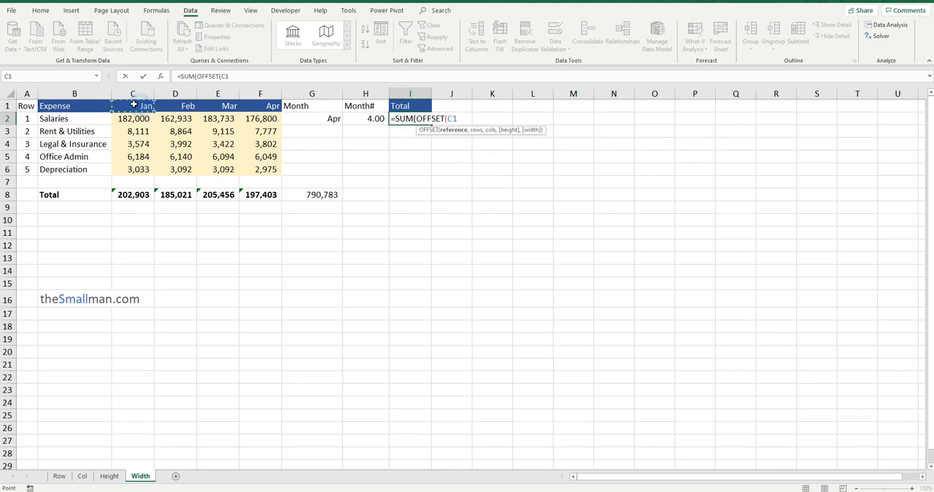
{"action": "type", "text": ","}
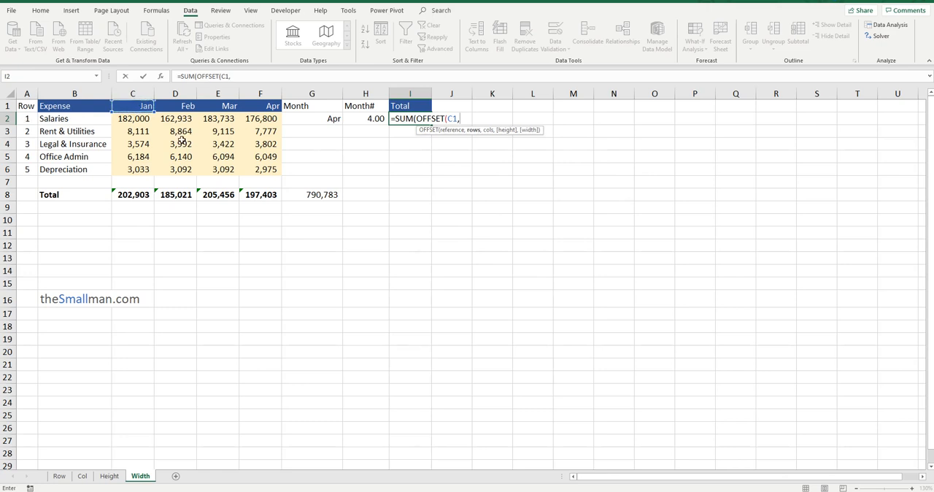
{"action": "type", "text": "1,"}
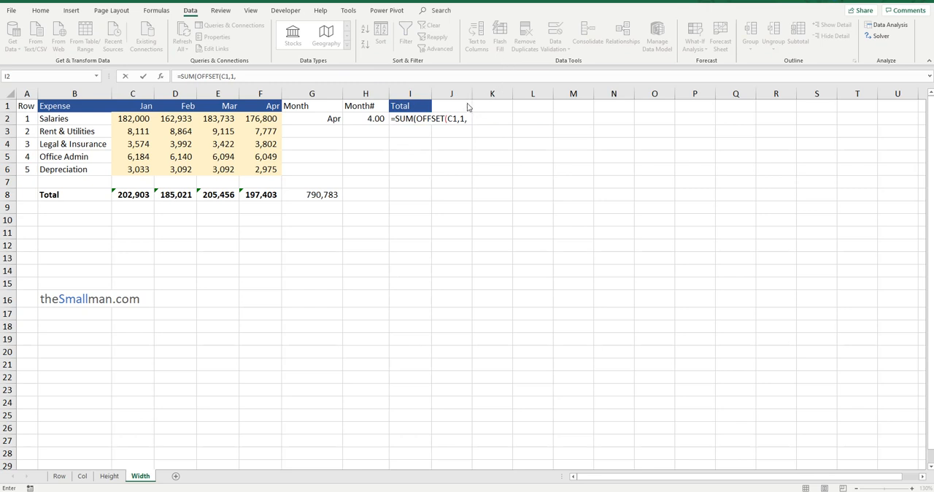
{"action": "left_click", "coordinate": [245, 73]}
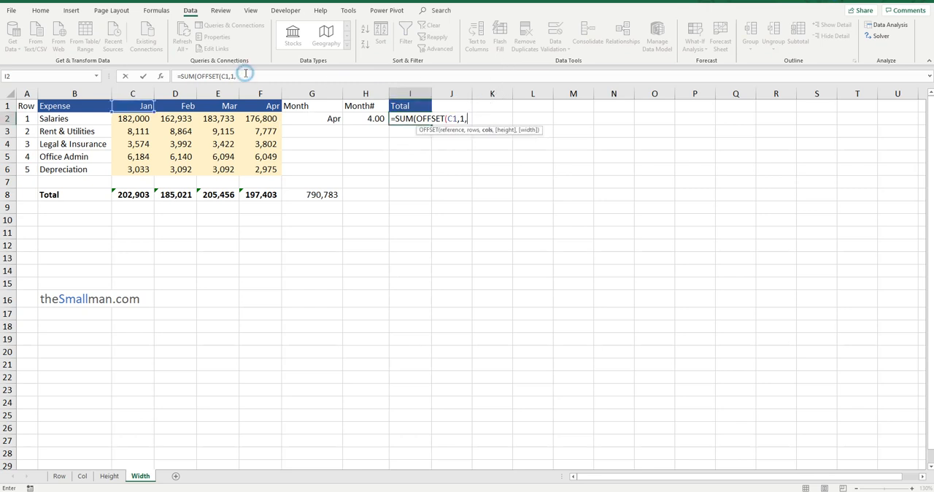
{"action": "type", "text": ","}
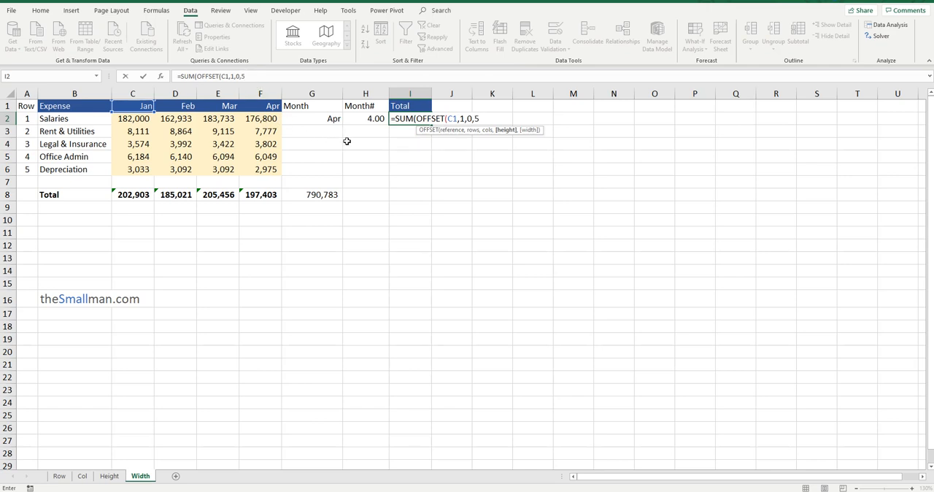
{"action": "type", "text": "5,"}
{"action": "left_click", "coordinate": [379, 119]}
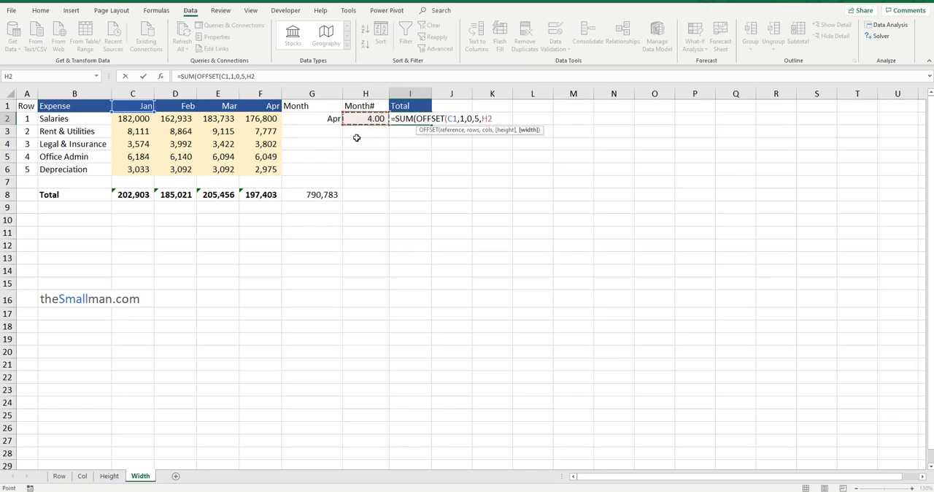
{"action": "type", "text": "))"}
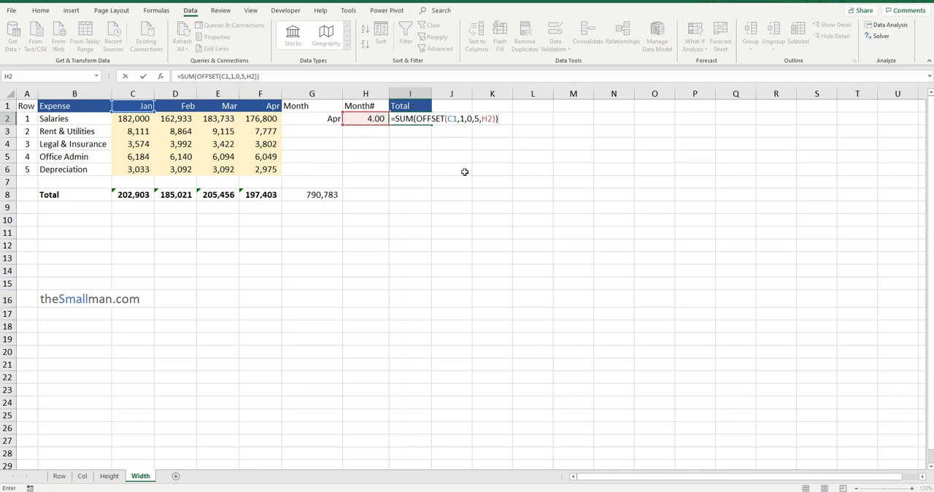
{"action": "key", "text": "Return"}
{"action": "left_click", "coordinate": [424, 115]}
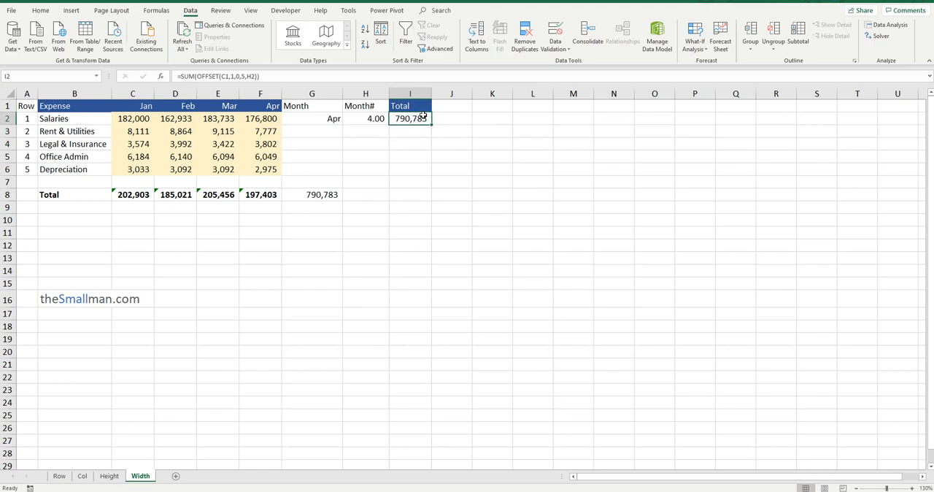
Change the selected month in G2 to Mar
{"action": "left_click", "coordinate": [374, 123]}
{"action": "left_click", "coordinate": [329, 117]}
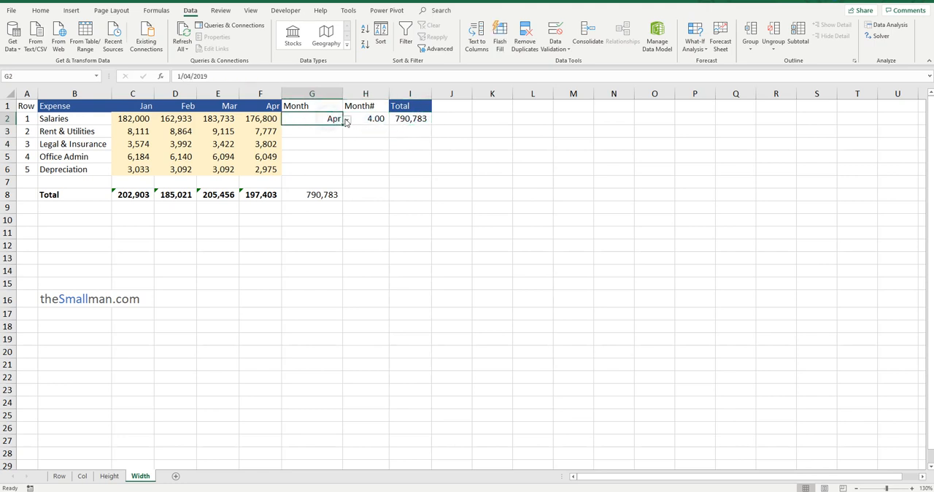
{"action": "left_click", "coordinate": [347, 122]}
{"action": "left_click", "coordinate": [324, 146]}
Enter the cumulative check formula =SUM($C$8:D8) in D9, with the starting cell locked
{"action": "left_click", "coordinate": [175, 209]}
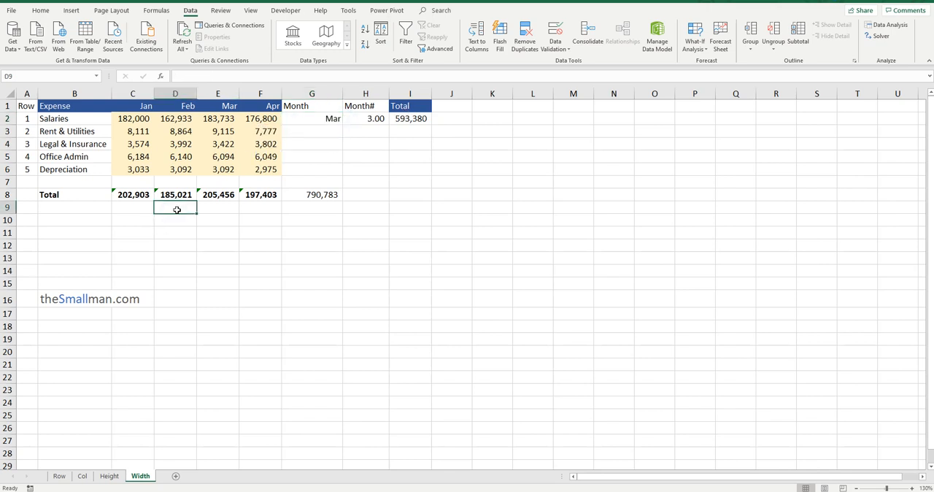
{"action": "type", "text": "=SUM"}
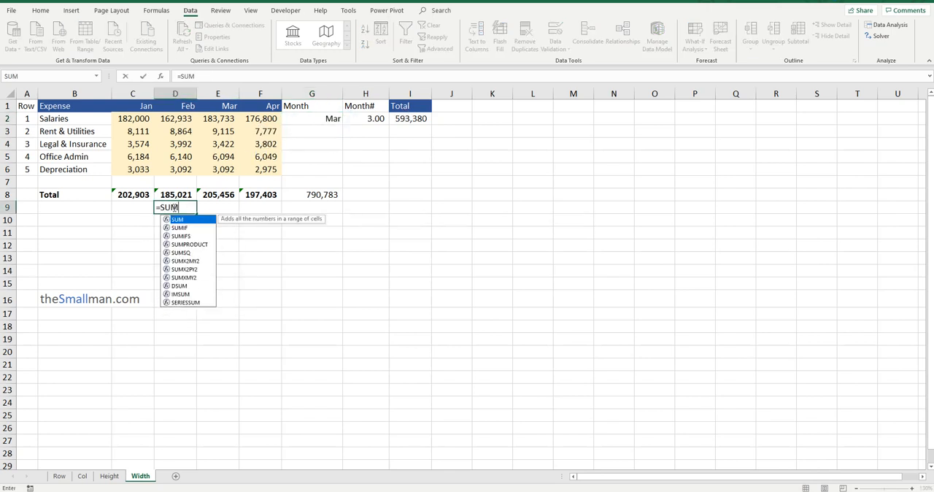
{"action": "type", "text": "("}
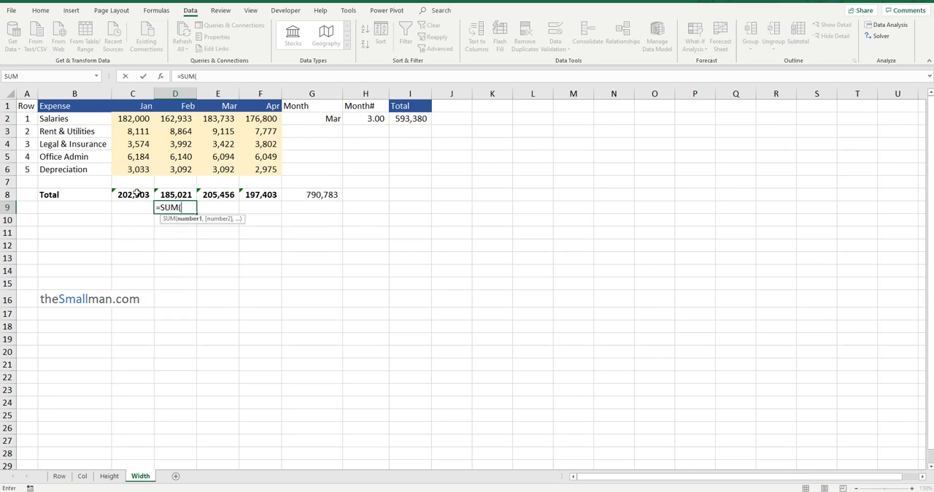
{"action": "left_click", "coordinate": [137, 193]}
{"action": "key", "text": "F8"}
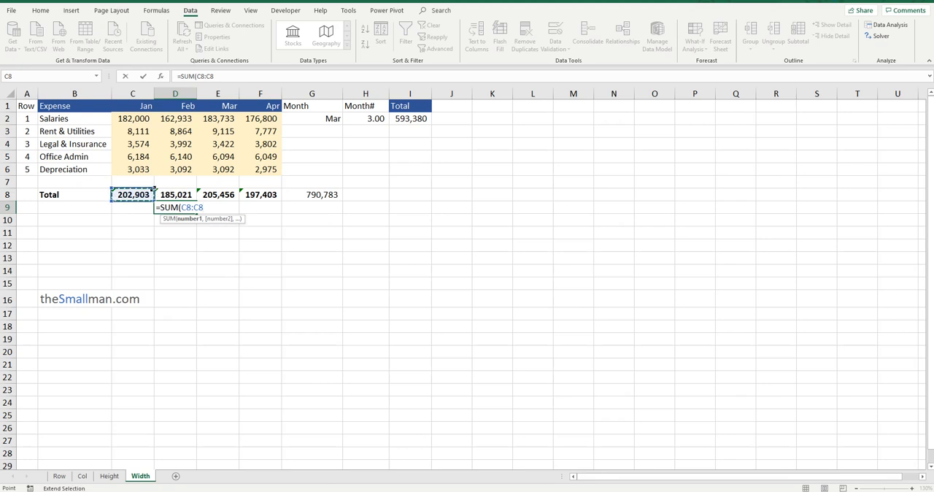
{"action": "left_click_drag", "start_coordinate": [155, 189], "coordinate": [217, 192]}
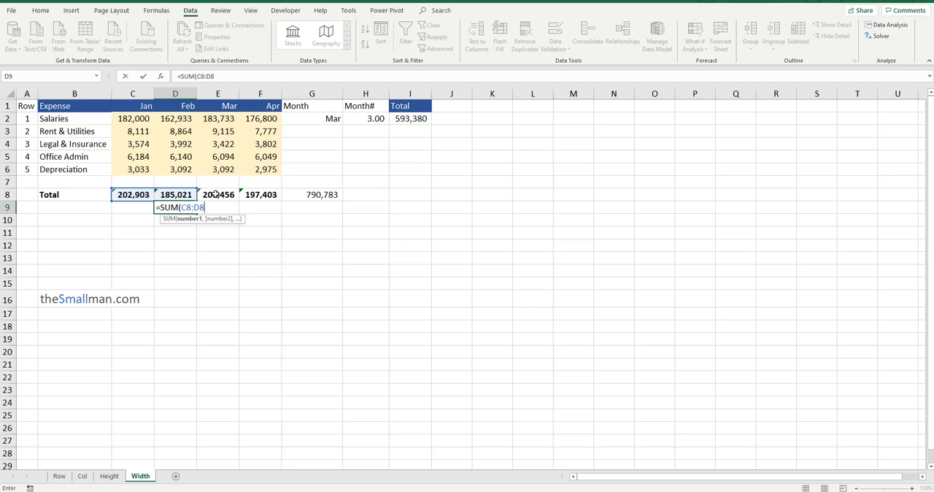
{"action": "left_click", "coordinate": [188, 207]}
{"action": "key", "text": "F4"}
{"action": "left_click", "coordinate": [221, 205]}
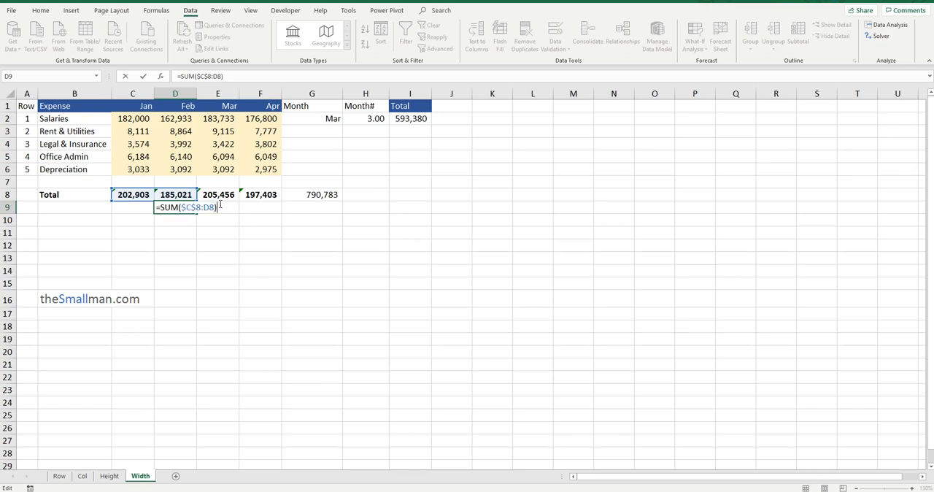
{"action": "key", "text": "Return"}
{"action": "key", "text": "Up"}
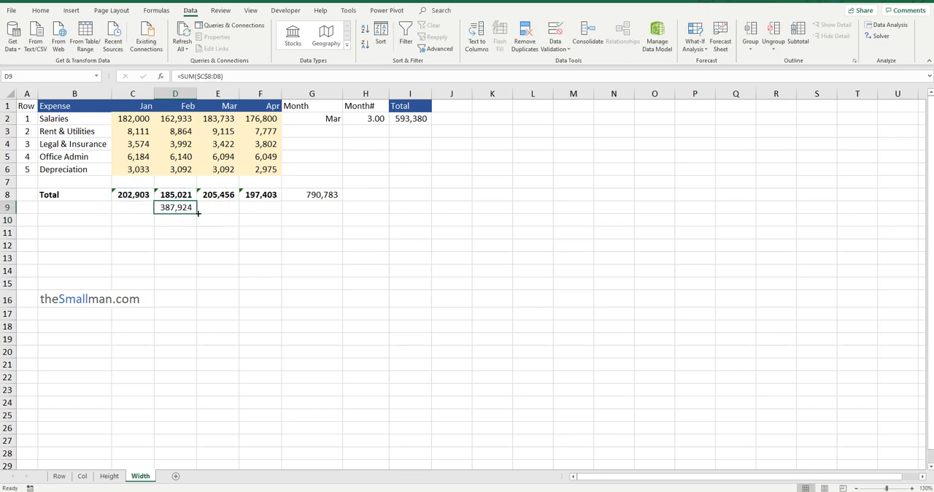
Fill the cumulative formula from D9 across to G9, and clear the surplus result in G9
{"action": "left_click_drag", "start_coordinate": [198, 213], "coordinate": [337, 212]}
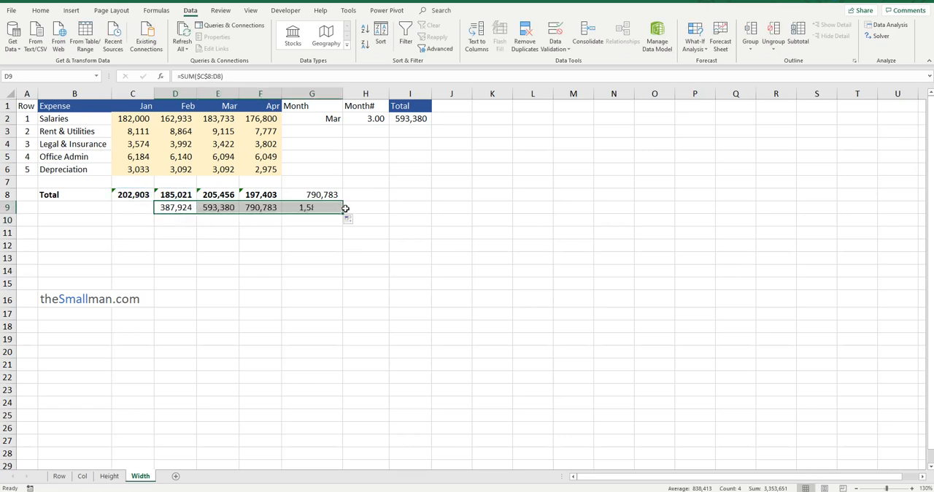
{"action": "left_click", "coordinate": [318, 209]}
{"action": "key", "text": "Delete"}
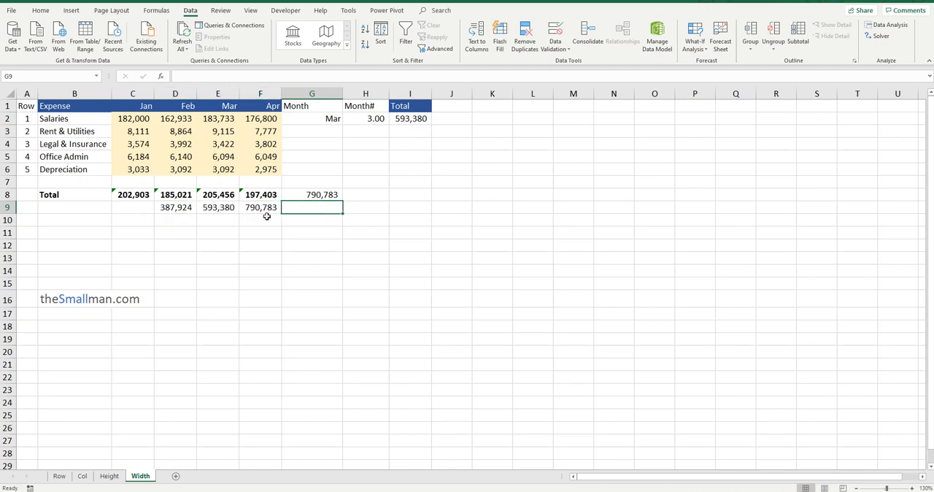
{"action": "left_click", "coordinate": [256, 210]}
{"action": "left_click", "coordinate": [135, 208]}
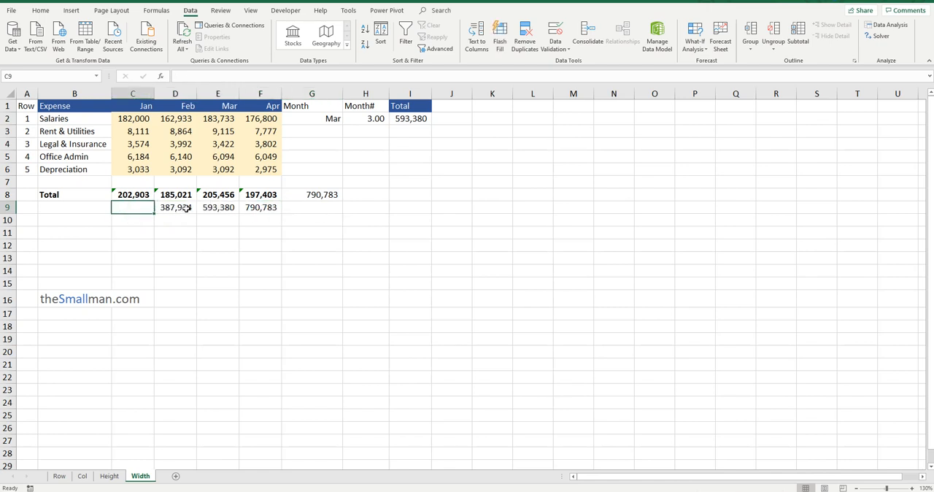
Enter =C8 in C9 as January's starting cumulative value, and check the cumulative row from C9 to F9
{"action": "type", "text": "="}
{"action": "left_click", "coordinate": [135, 197]}
{"action": "key", "text": "Return"}
{"action": "left_click", "coordinate": [145, 207]}
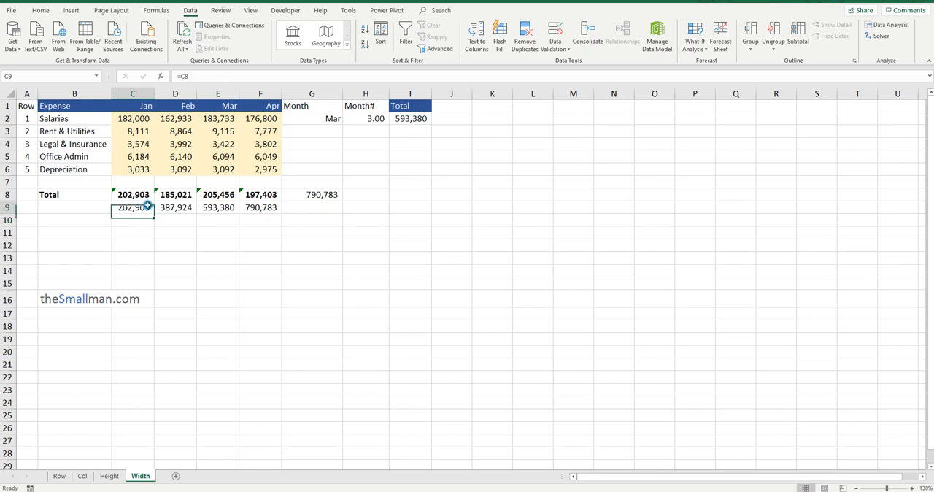
{"action": "left_click_drag", "start_coordinate": [143, 207], "coordinate": [257, 208]}
{"action": "left_click", "coordinate": [210, 208]}
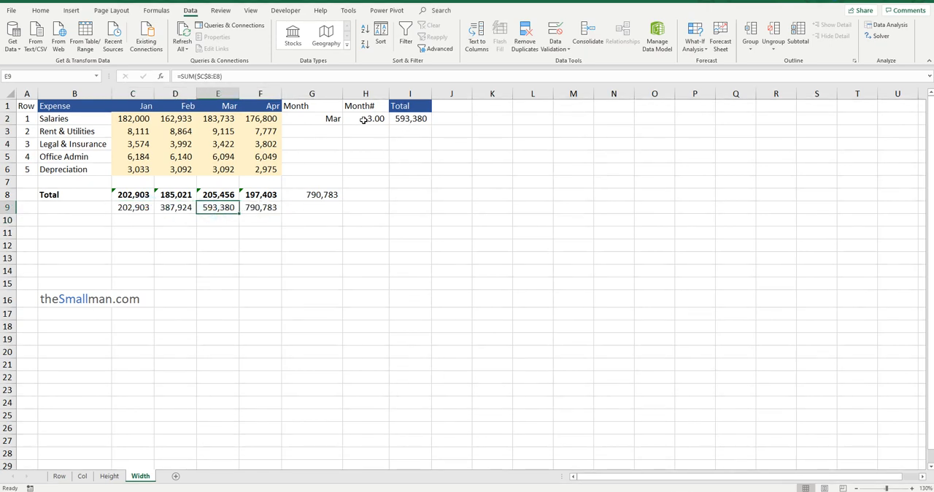
Switch the month in G2 to Feb and finally to Jan, comparing the total in I2 with the cumulative value in C9
{"action": "left_click", "coordinate": [329, 118]}
{"action": "left_click", "coordinate": [347, 120]}
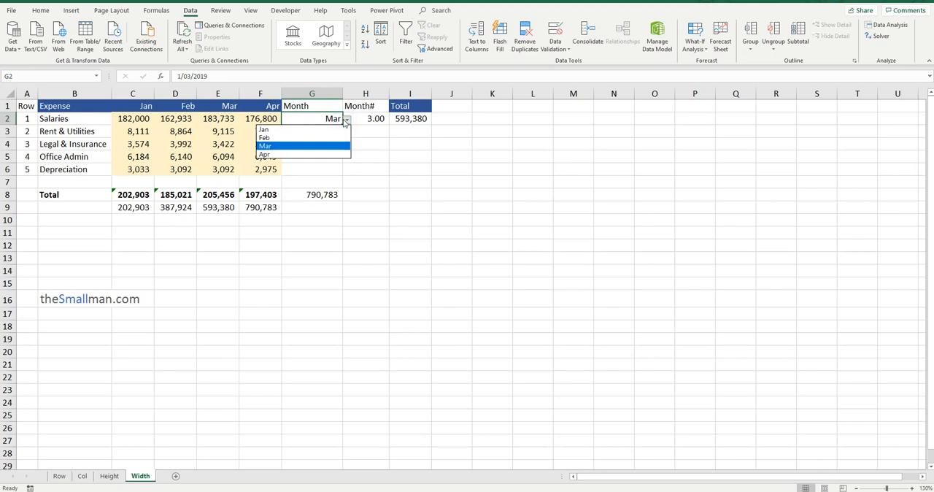
{"action": "left_click", "coordinate": [315, 138]}
{"action": "left_click", "coordinate": [347, 120]}
{"action": "left_click", "coordinate": [315, 129]}
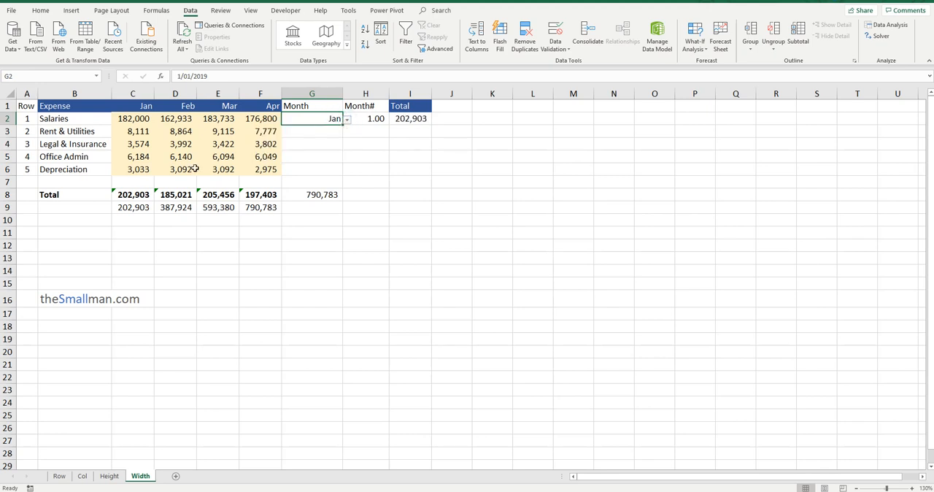
{"action": "left_click", "coordinate": [424, 124]}
{"action": "left_click", "coordinate": [137, 208], "text": "ctrl"}
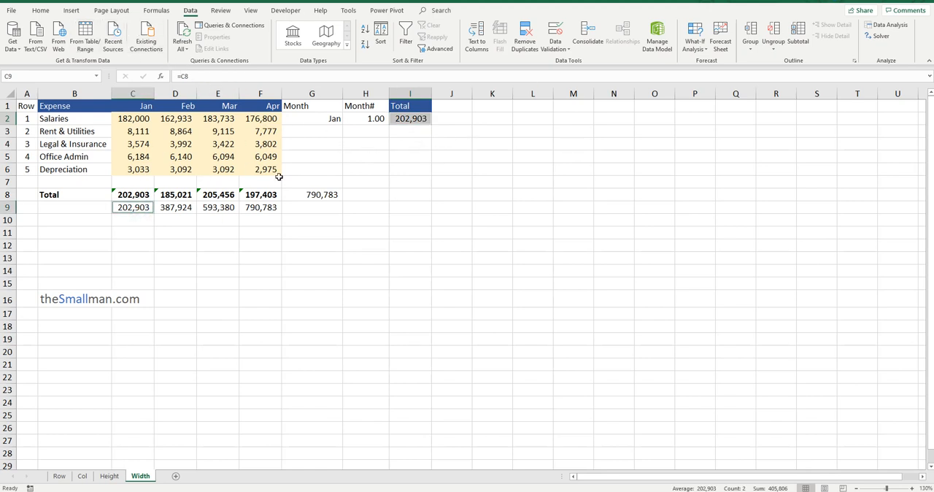
Review the formulas in H2 and I2 against the OFFSET syntax on the Row sheet, ending back on the Width sheet
{"action": "left_click", "coordinate": [376, 119]}
{"action": "left_click", "coordinate": [427, 119]}
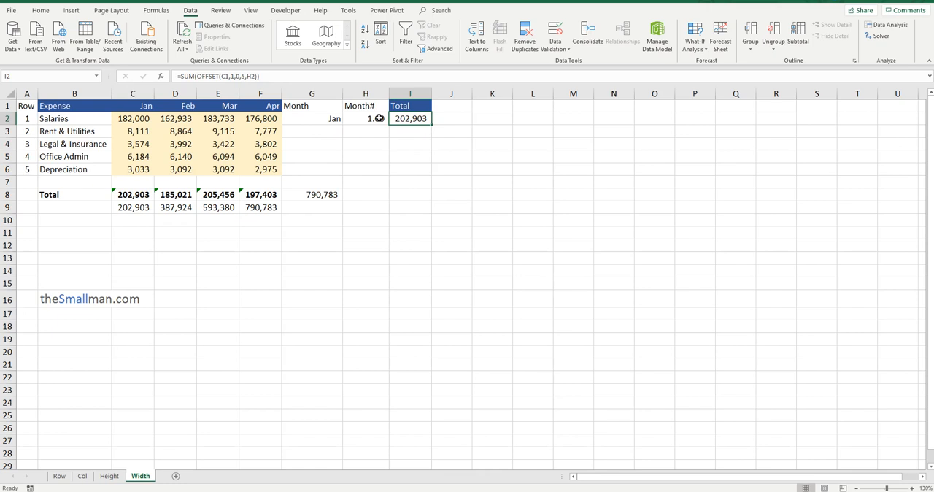
{"action": "left_click", "coordinate": [59, 476]}
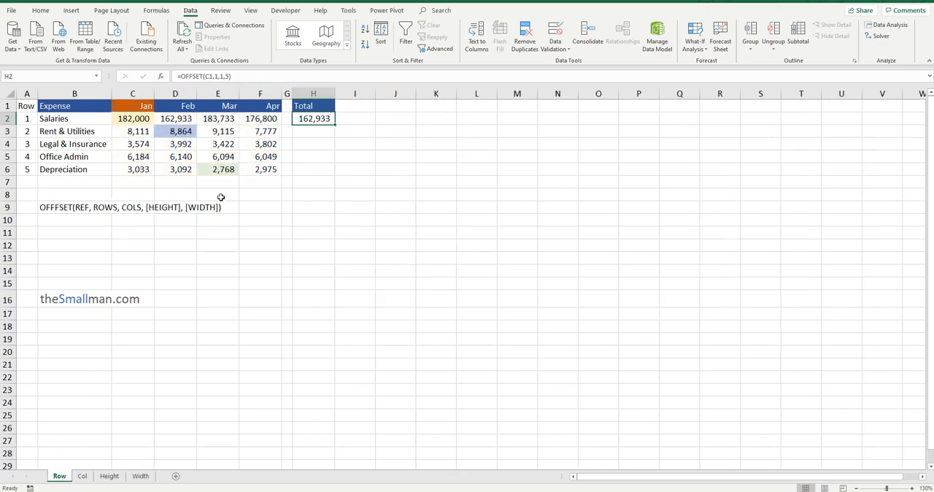
{"action": "left_click", "coordinate": [140, 476]}
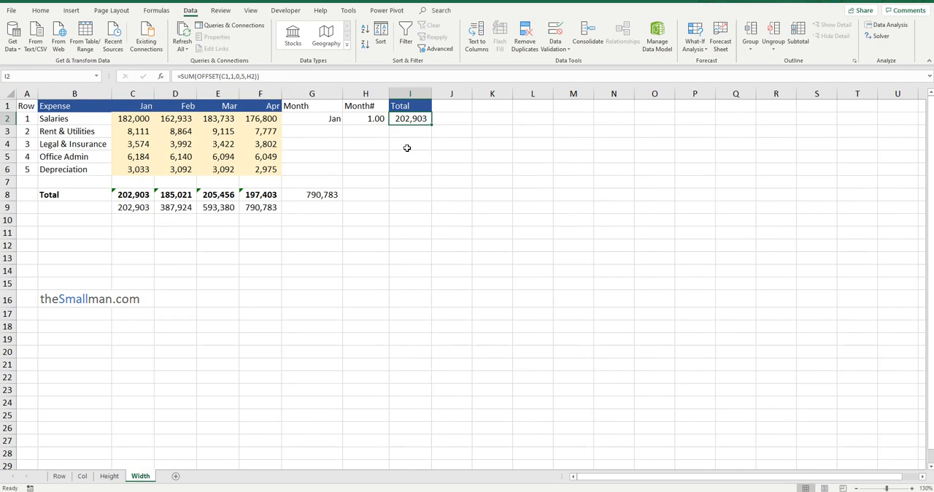